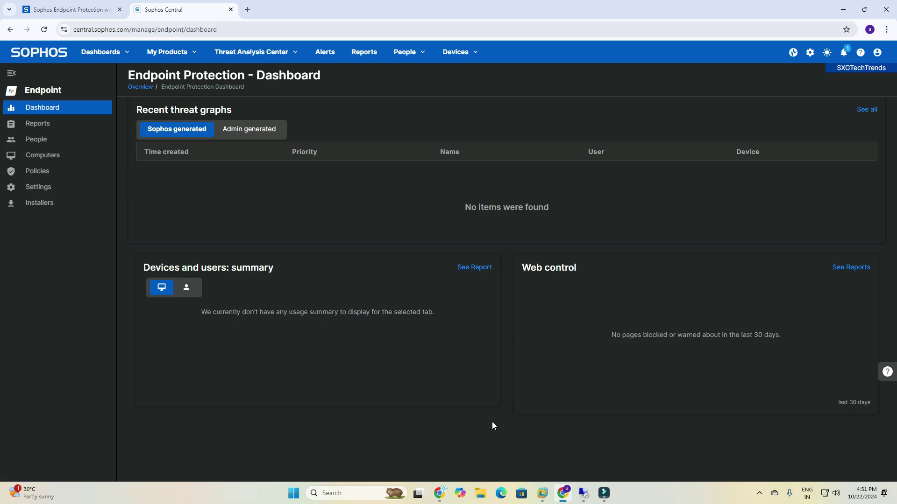
{"action": "mouse_move", "coordinate": [563, 498]}
{"action": "left_click", "coordinate": [460, 493]}
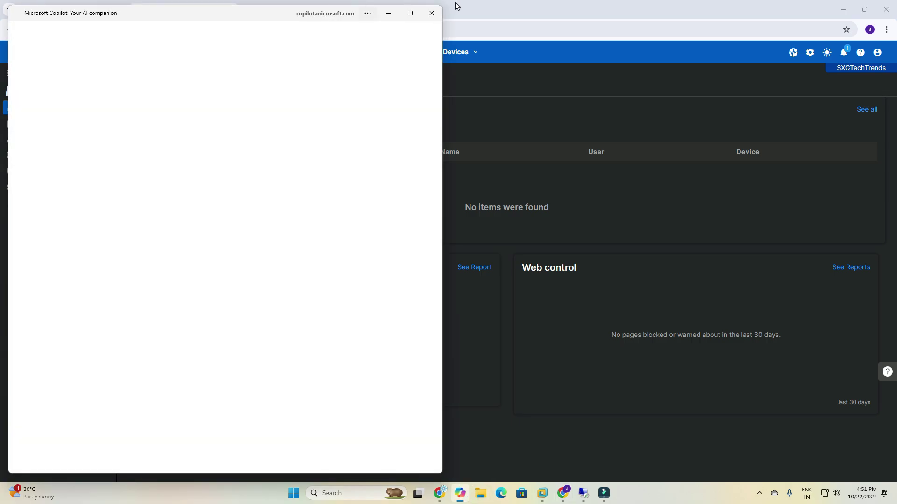
{"action": "left_click", "coordinate": [431, 13]}
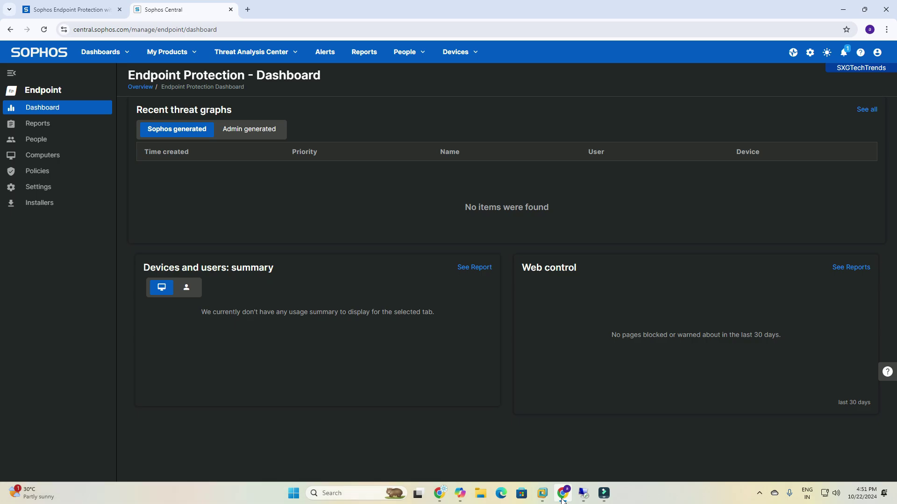
{"action": "left_click", "coordinate": [563, 495]}
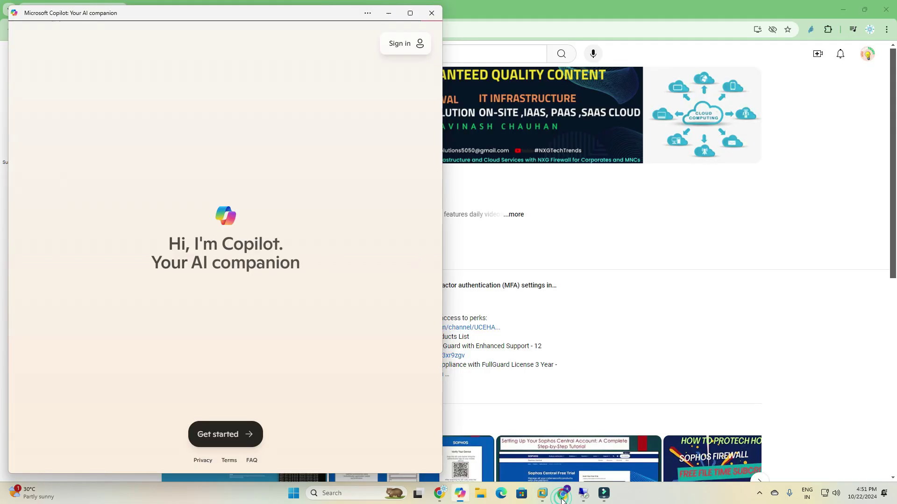
{"action": "left_click", "coordinate": [430, 13]}
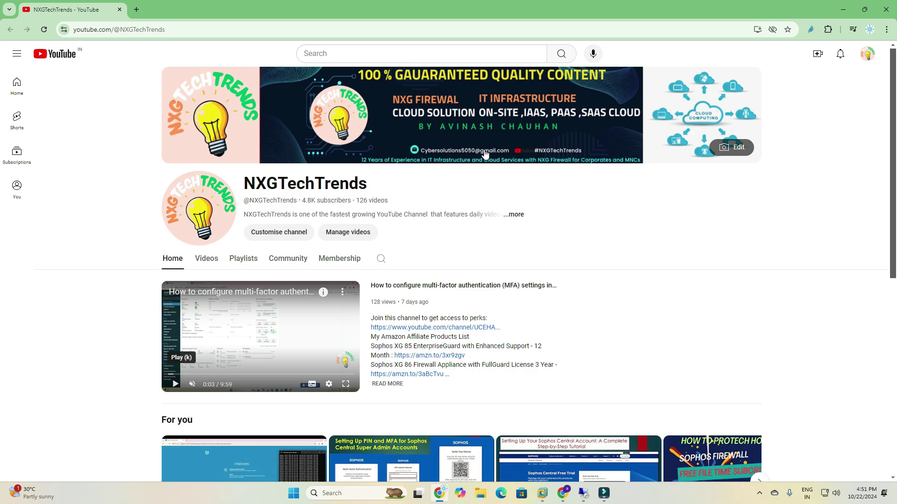
{"action": "left_click", "coordinate": [843, 9]}
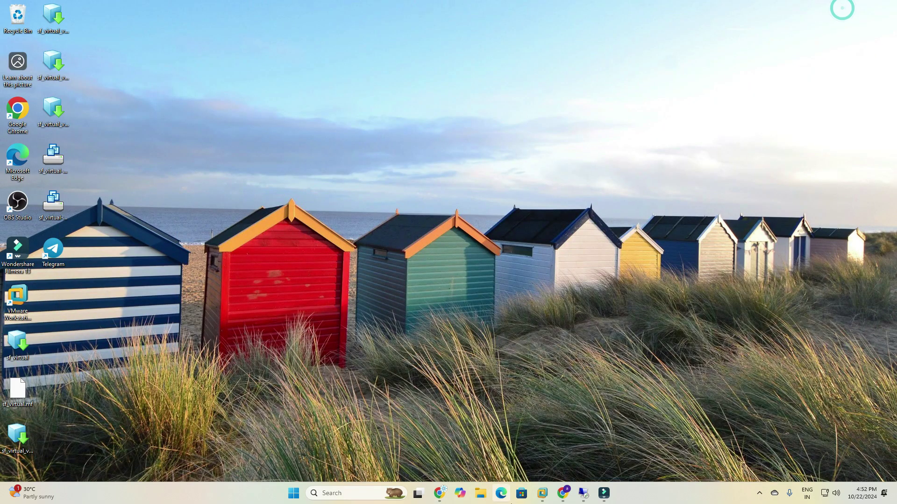
{"action": "left_click", "coordinate": [563, 493]}
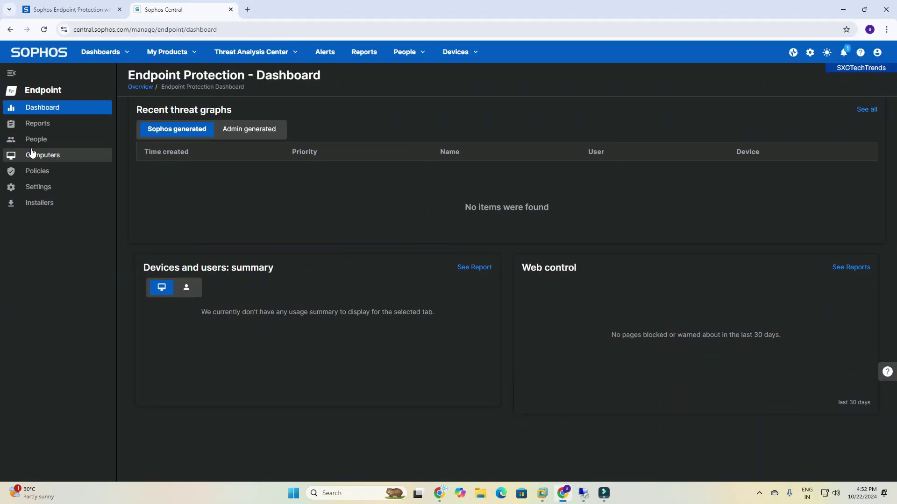
- Review the Endpoint Protection users list, the computers list and the available installers
{"action": "left_click", "coordinate": [36, 140]}
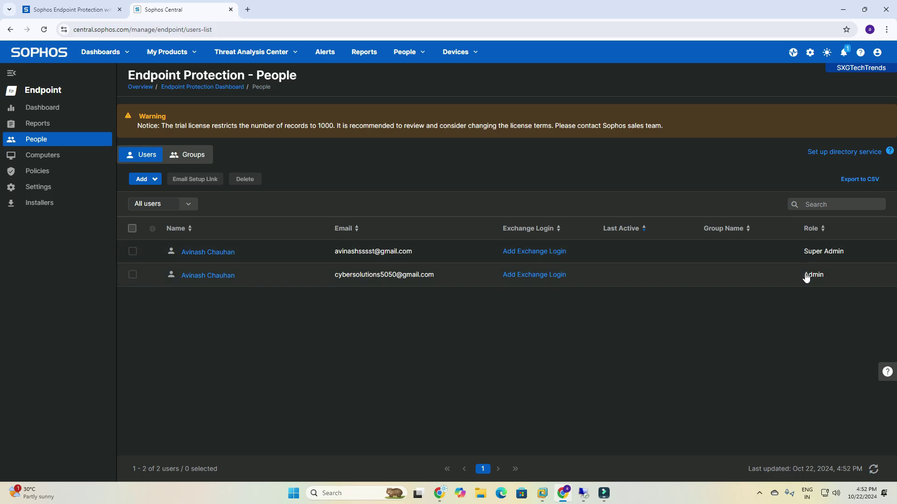
{"action": "left_click", "coordinate": [48, 158]}
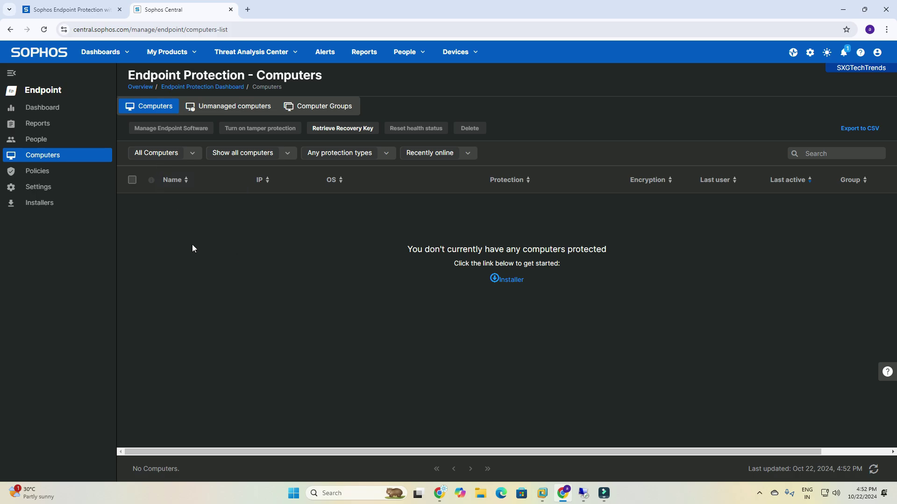
{"action": "left_click", "coordinate": [41, 205]}
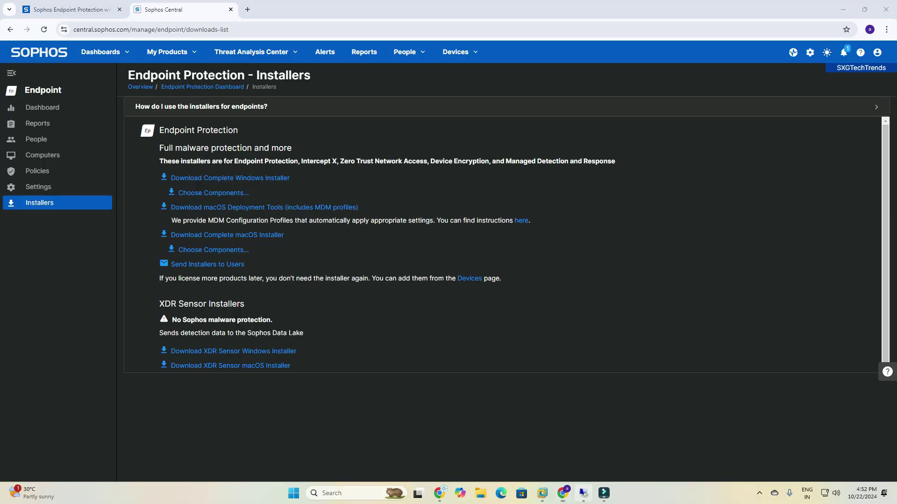
- Check the remote Windows desktop at 172.16.16.60, refresh it twice, and return to Sophos Central
{"action": "left_click", "coordinate": [583, 493]}
{"action": "right_click", "coordinate": [209, 184]}
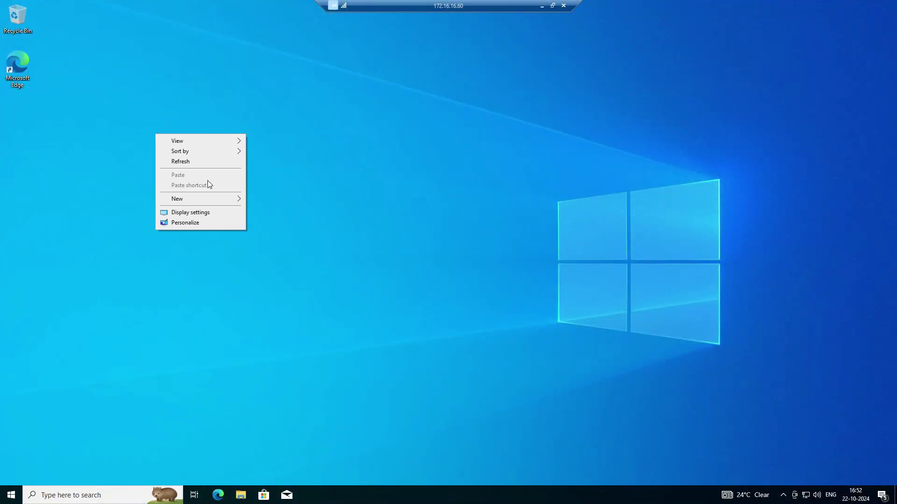
{"action": "left_click", "coordinate": [196, 161]}
{"action": "right_click", "coordinate": [380, 227]}
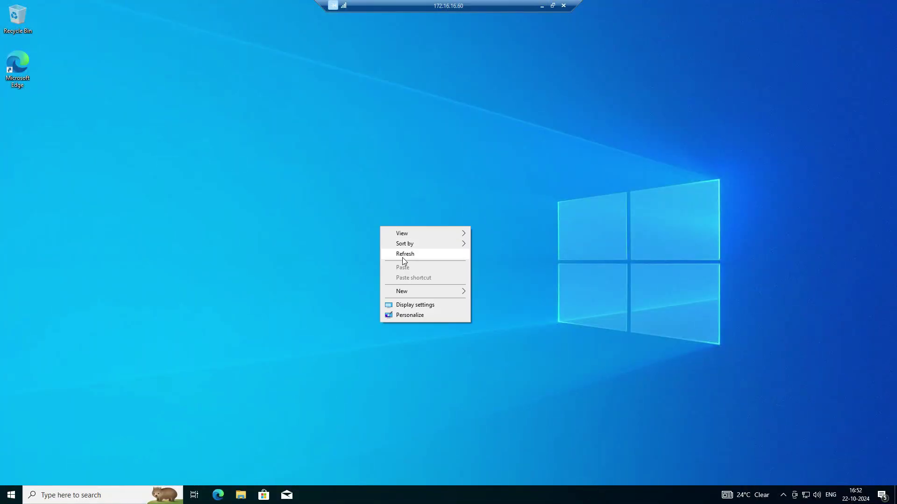
{"action": "left_click", "coordinate": [402, 254]}
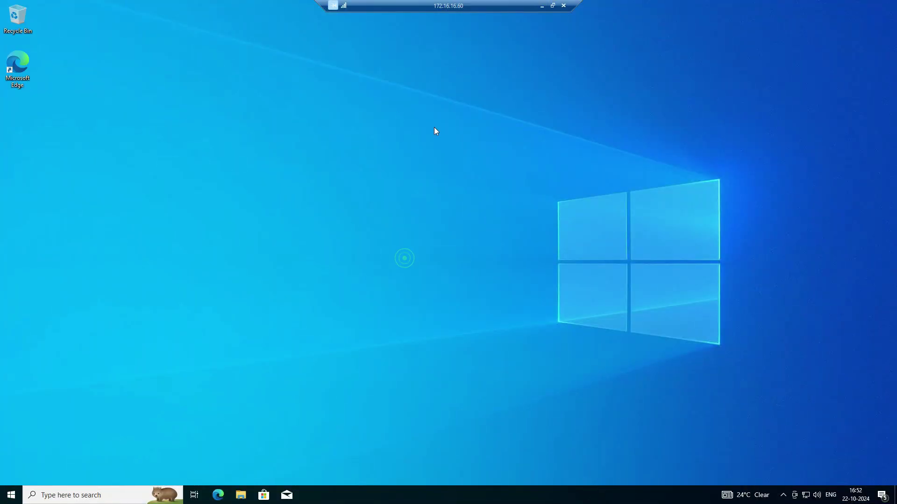
{"action": "left_click", "coordinate": [542, 6]}
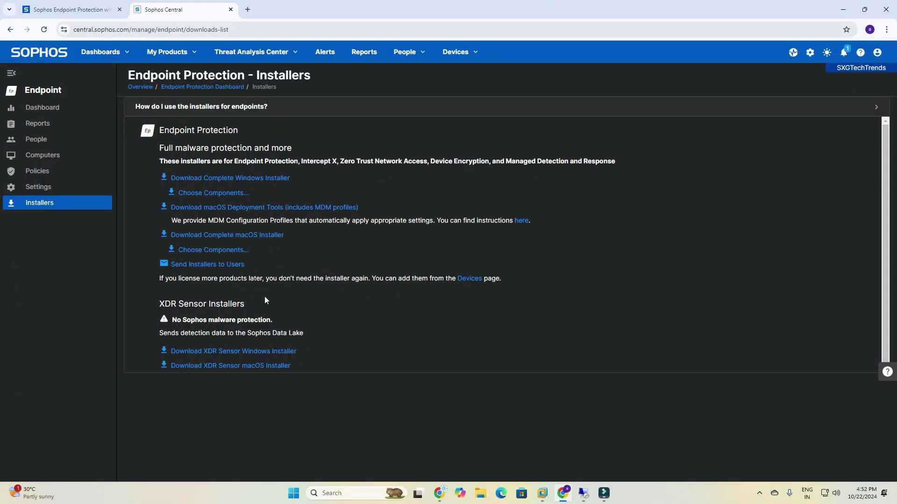
- Review the Endpoint Protection dashboard and the list of base policies
{"action": "left_click", "coordinate": [43, 109]}
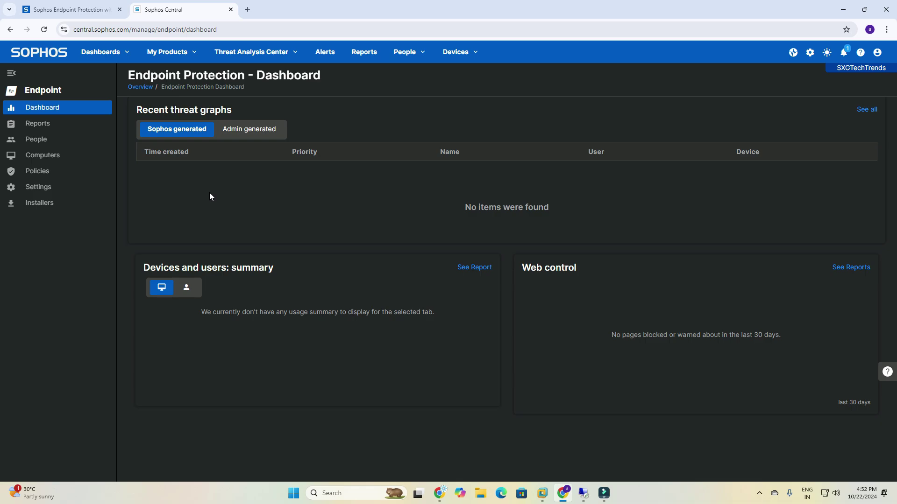
{"action": "left_click", "coordinate": [38, 171]}
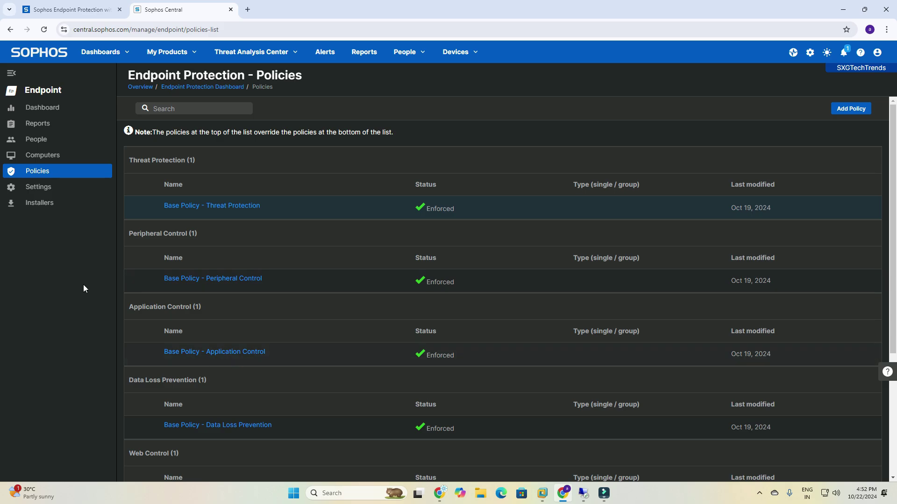
- Download the complete Windows installer for Endpoint Protection and show the downloaded file in its folder
{"action": "left_click", "coordinate": [48, 201]}
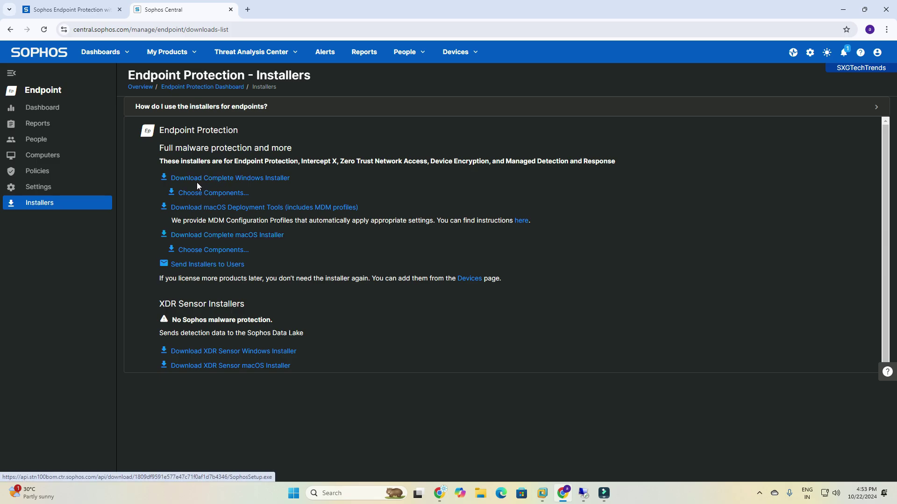
{"action": "left_click", "coordinate": [238, 184]}
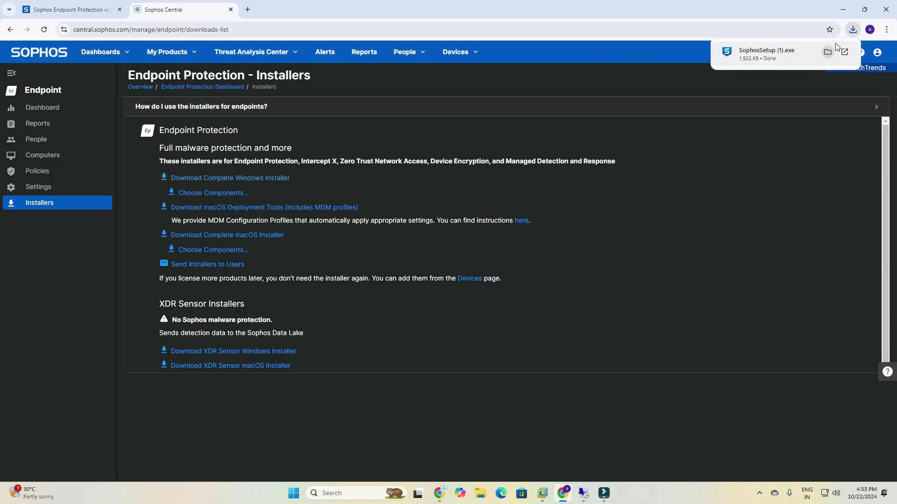
{"action": "left_click", "coordinate": [853, 29]}
{"action": "left_click", "coordinate": [853, 29]}
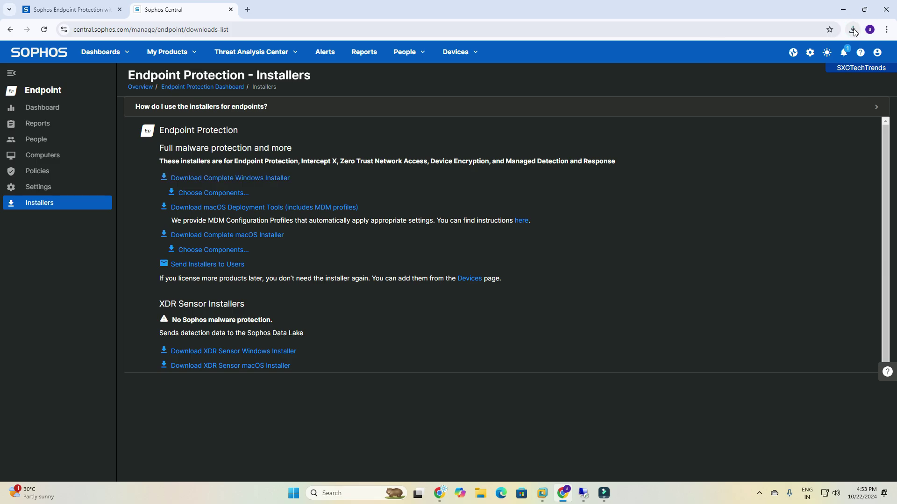
{"action": "left_click", "coordinate": [852, 30]}
{"action": "left_click", "coordinate": [827, 70]}
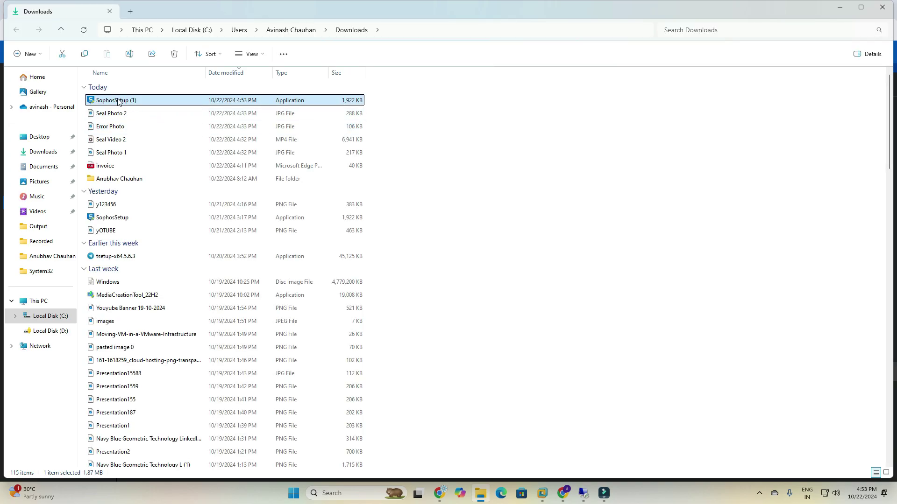
- Copy the SophosSetup (1) file from Downloads and paste it onto the remote computer's desktop
{"action": "right_click", "coordinate": [129, 108]}
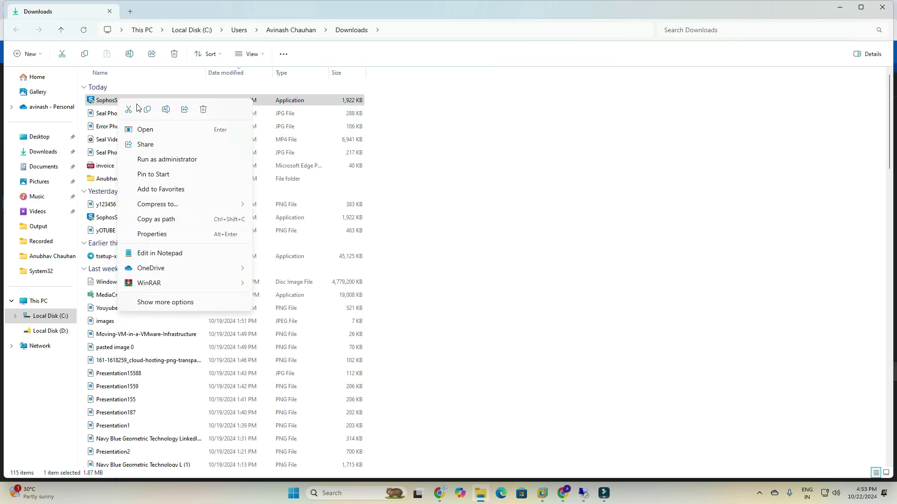
{"action": "left_click", "coordinate": [149, 115]}
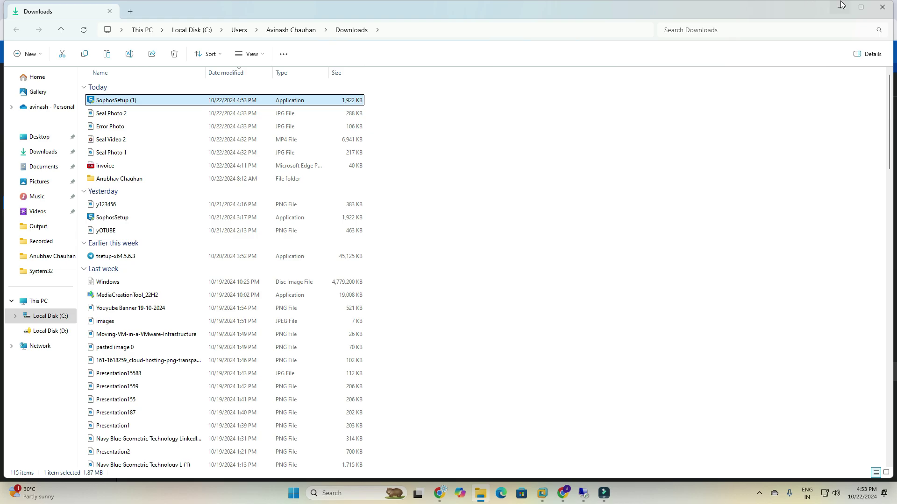
{"action": "key", "text": "alt+Tab"}
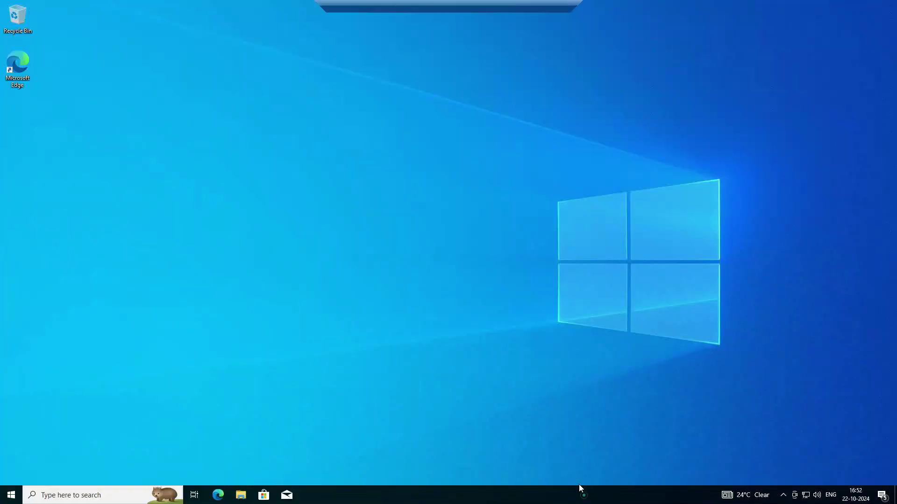
{"action": "left_click", "coordinate": [583, 493]}
{"action": "left_click", "coordinate": [421, 253]}
{"action": "key", "text": "ctrl+v"}
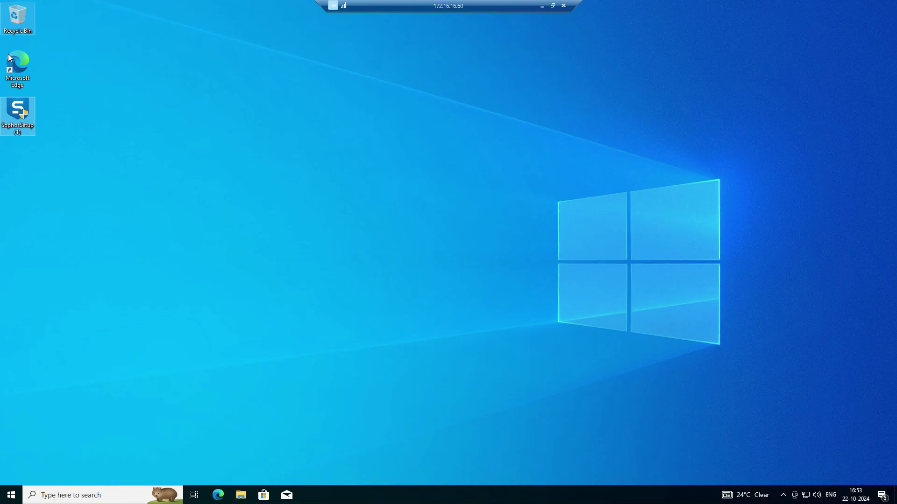
- Run SophosSetup (1) with administrator approval and start installing the listed products, continuing past the CPU core warning
{"action": "double_click", "coordinate": [19, 130]}
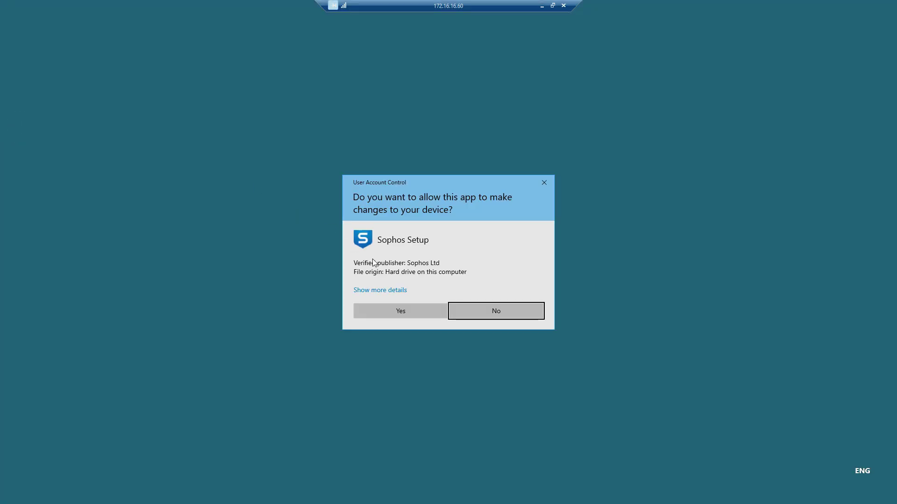
{"action": "left_click", "coordinate": [403, 315]}
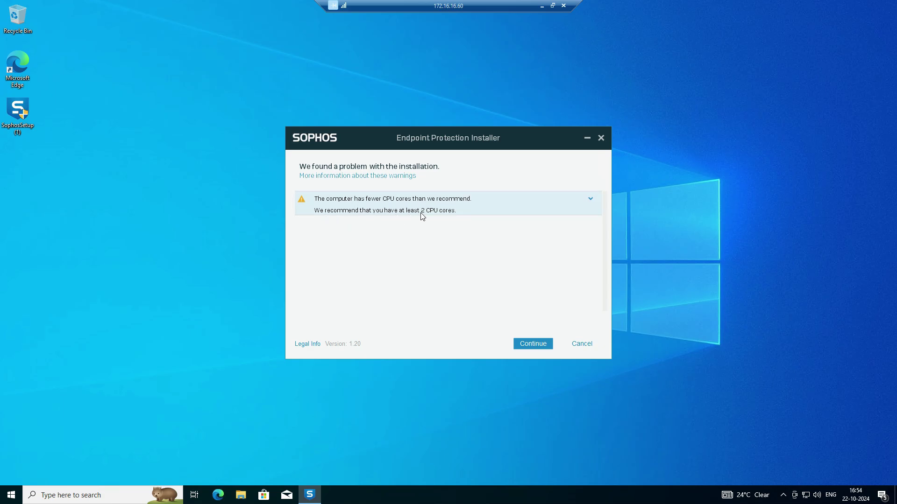
{"action": "left_click", "coordinate": [590, 200]}
{"action": "left_click", "coordinate": [589, 200]}
{"action": "left_click", "coordinate": [494, 239]}
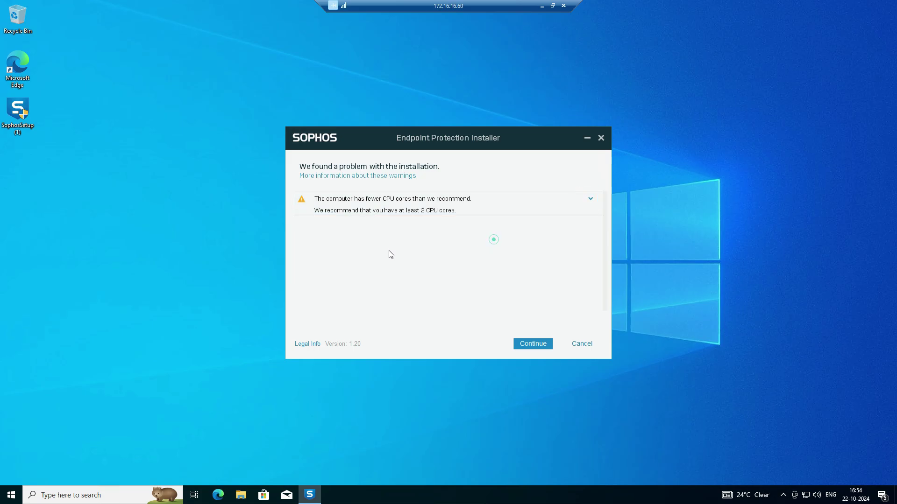
{"action": "left_click", "coordinate": [536, 341]}
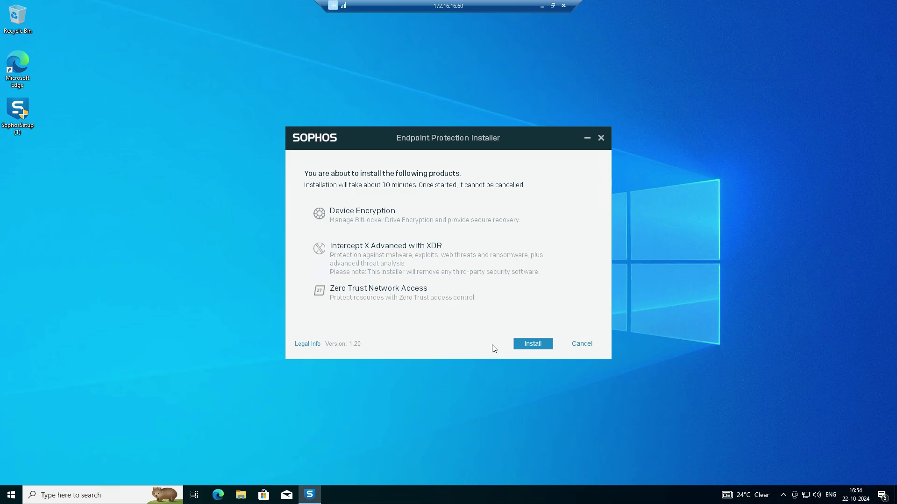
{"action": "left_click", "coordinate": [530, 344]}
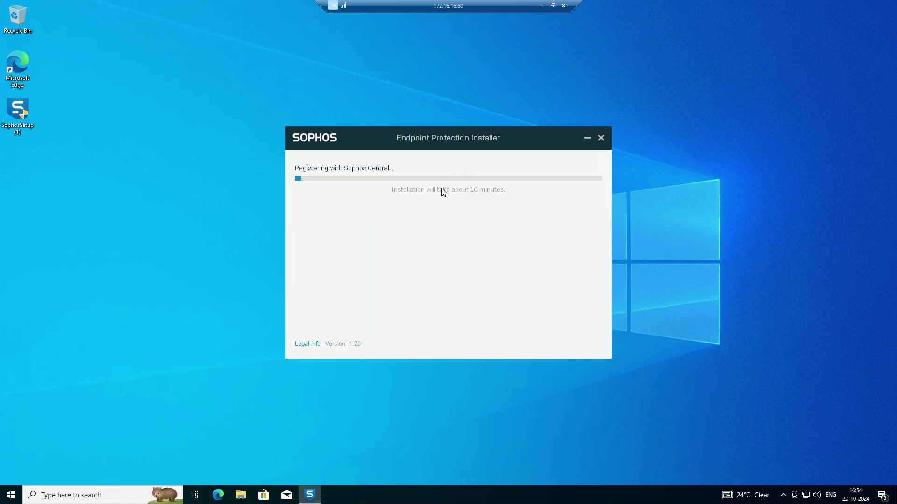
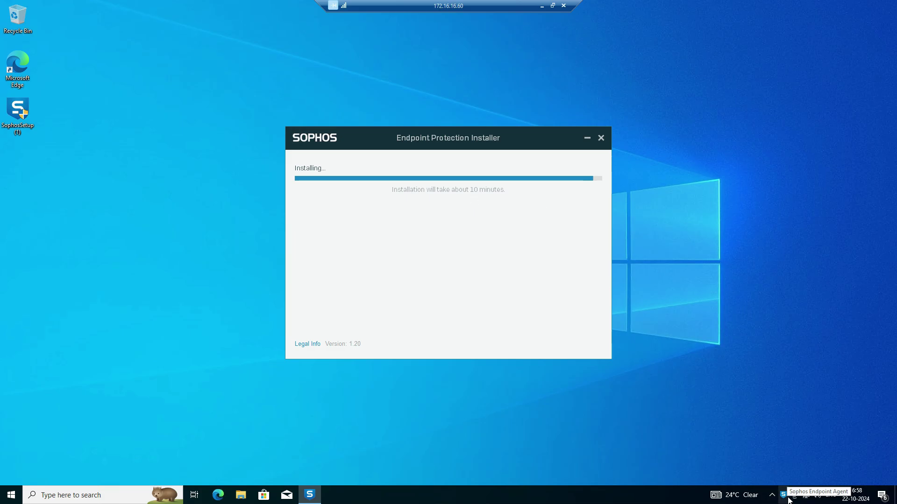
- Open the Sophos Endpoint Agent's About information and place the installer window beside it
{"action": "right_click", "coordinate": [784, 496]}
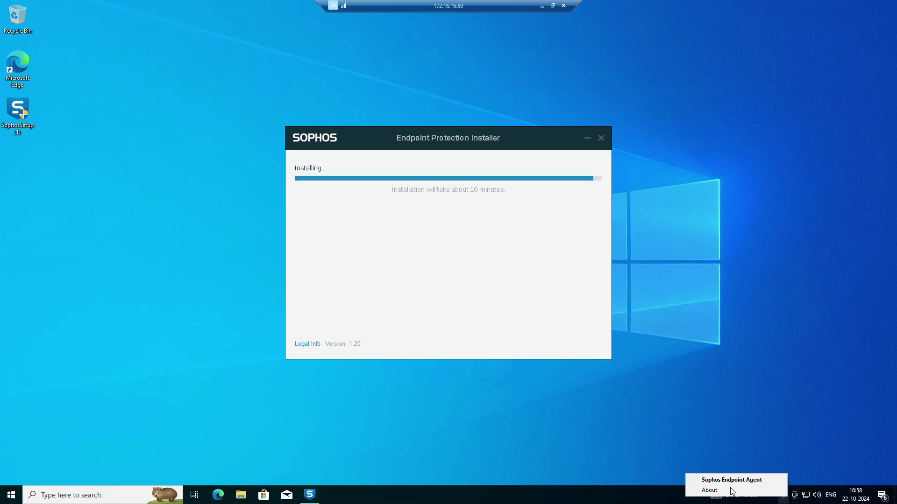
{"action": "left_click", "coordinate": [731, 491]}
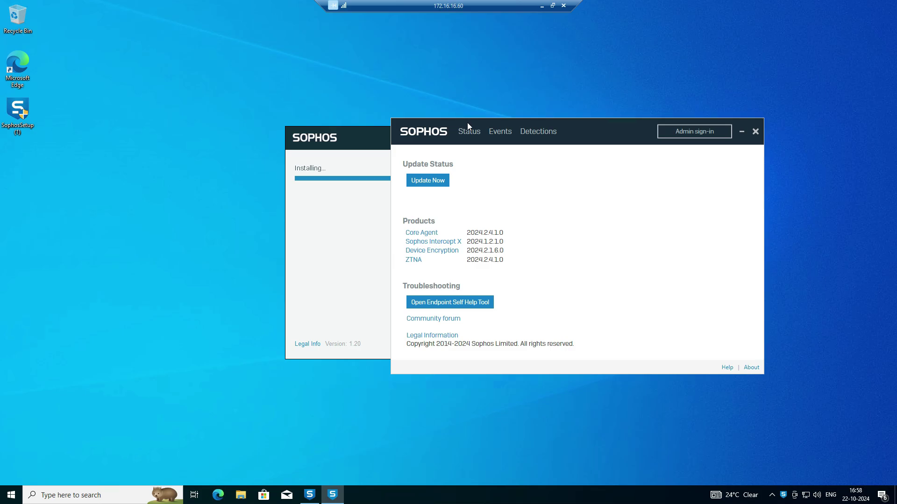
{"action": "left_click", "coordinate": [303, 142]}
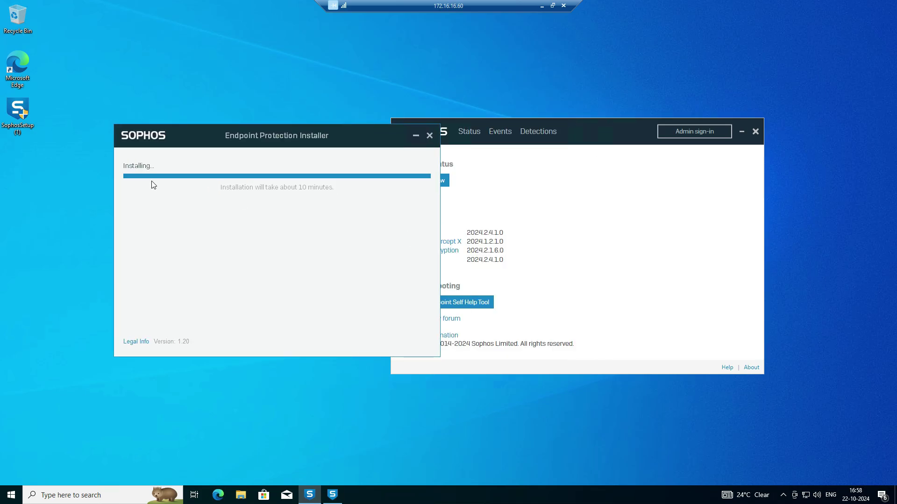
{"action": "left_click_drag", "start_coordinate": [278, 132], "coordinate": [222, 125]}
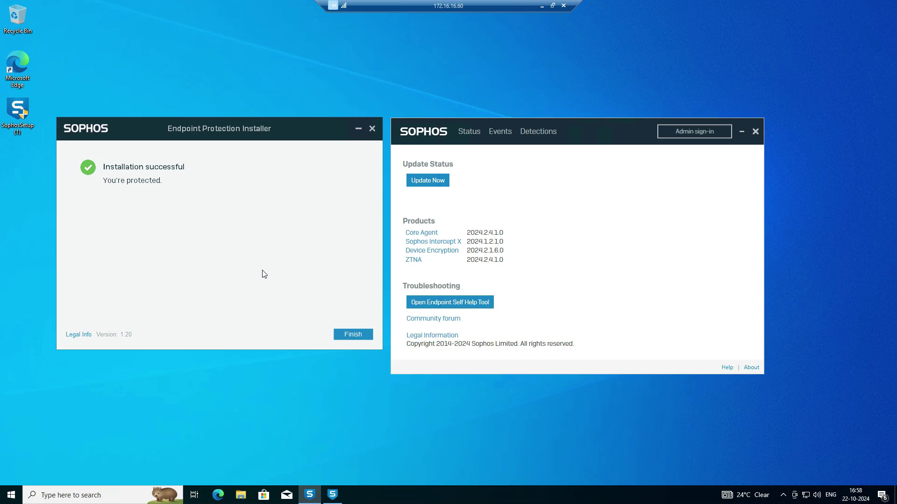
- Start an update in the endpoint agent and view its Status and Events pages
{"action": "left_click", "coordinate": [432, 184]}
{"action": "left_click", "coordinate": [468, 133]}
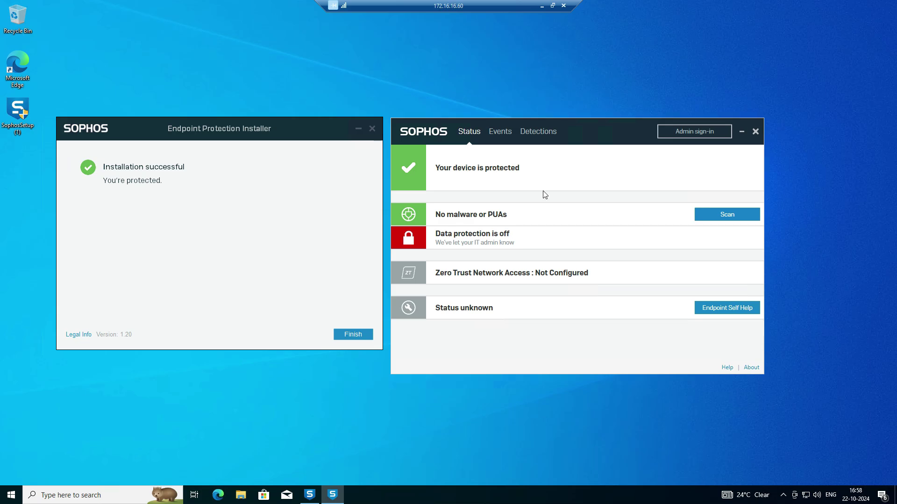
{"action": "left_click", "coordinate": [499, 132]}
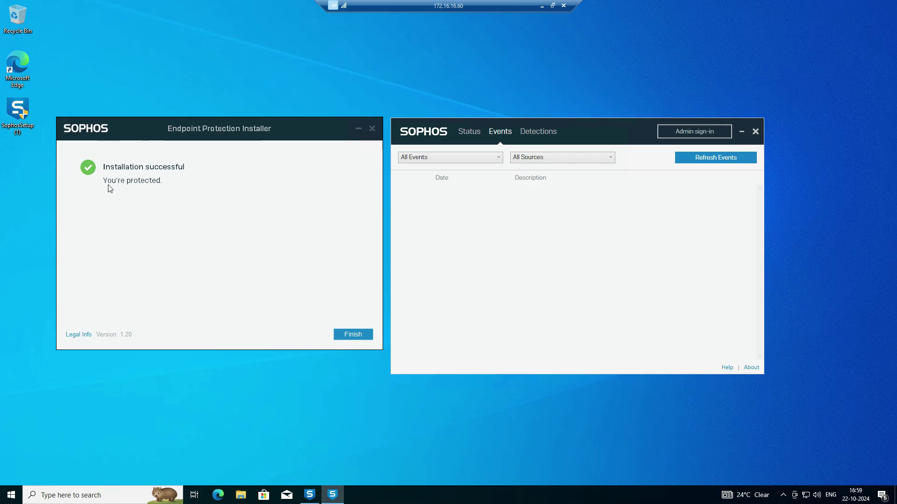
- Finish the Endpoint Protection installer, move the endpoint agent window to the middle of the screen and refresh the desktop
{"action": "left_click", "coordinate": [351, 333]}
{"action": "left_click_drag", "start_coordinate": [573, 125], "coordinate": [490, 87]}
{"action": "right_click", "coordinate": [752, 159]}
{"action": "left_click", "coordinate": [769, 187]}
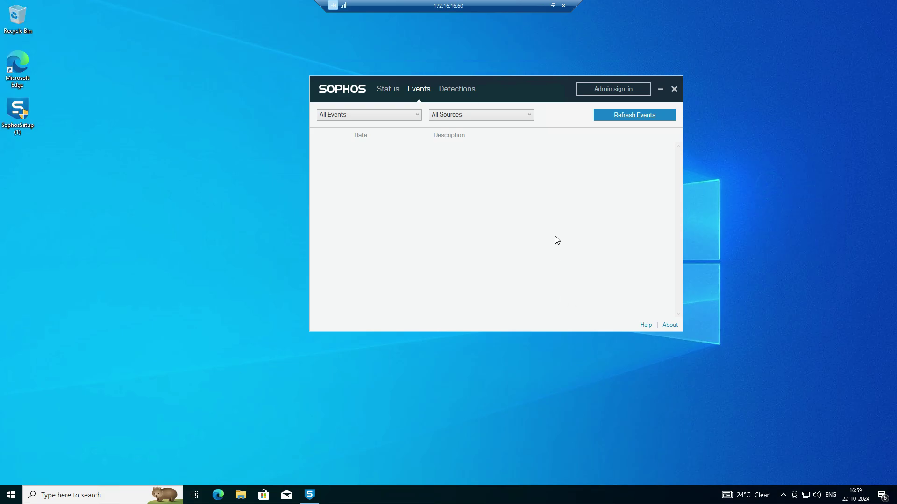
- Refresh the endpoint agent's event list and review its Status, Events and Detections pages
{"action": "left_click", "coordinate": [652, 119]}
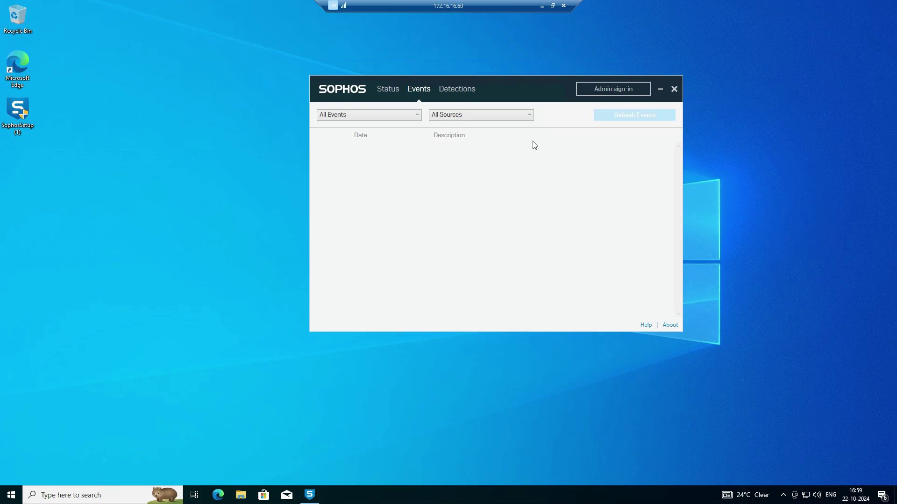
{"action": "left_click", "coordinate": [658, 122]}
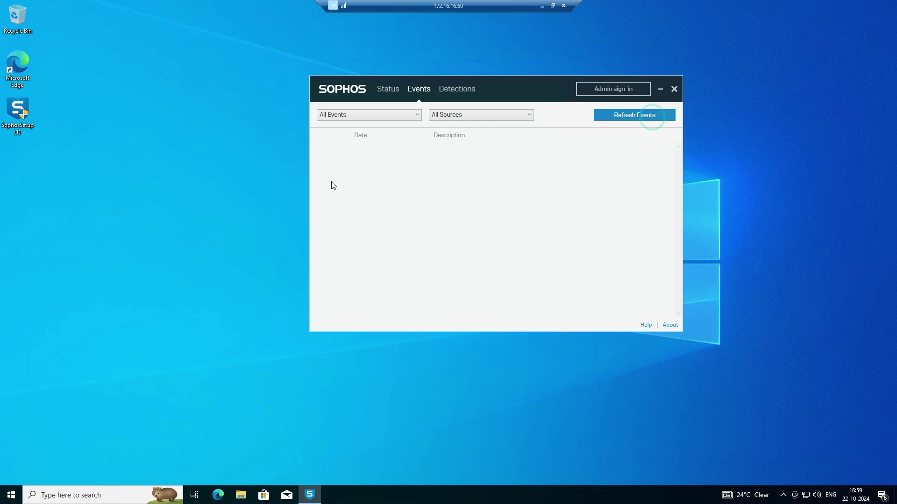
{"action": "left_click", "coordinate": [393, 89]}
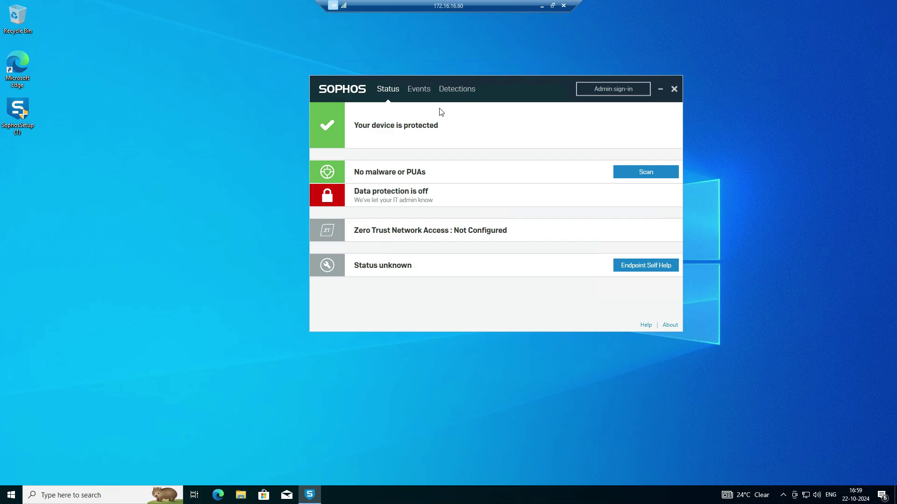
{"action": "left_click", "coordinate": [417, 91]}
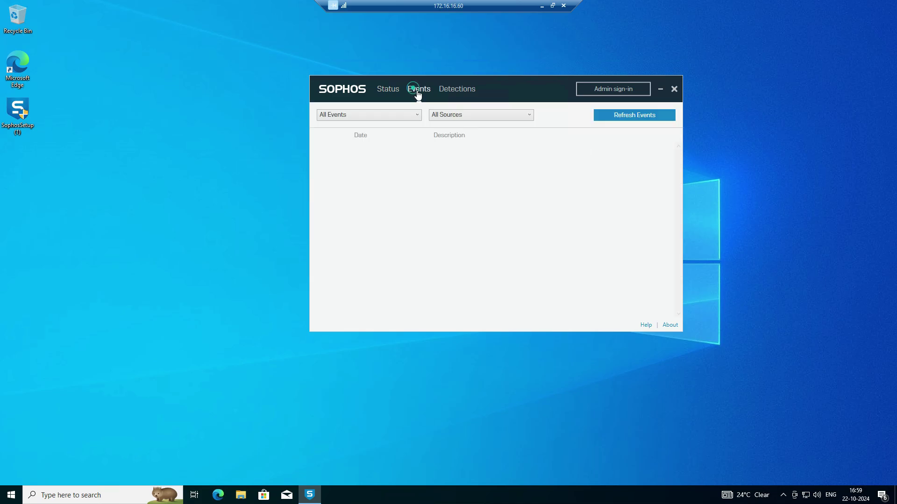
{"action": "left_click", "coordinate": [453, 91]}
{"action": "left_click", "coordinate": [383, 92]}
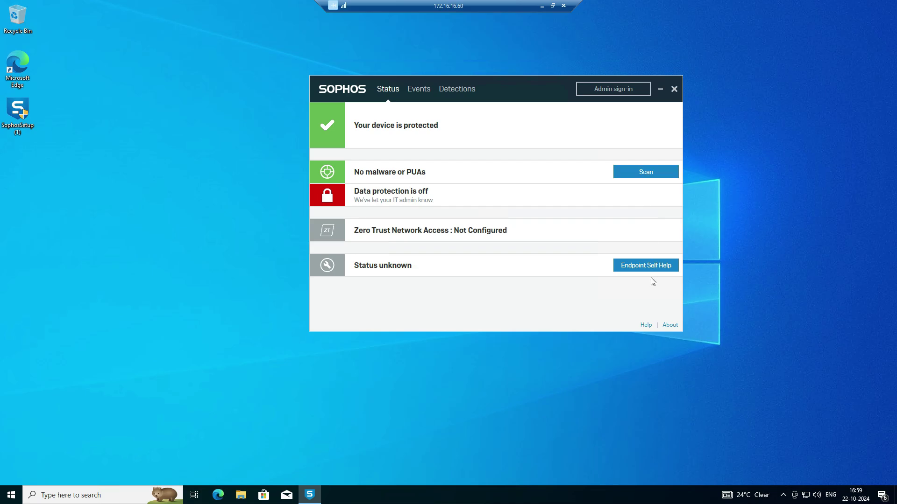
{"action": "left_click", "coordinate": [413, 87]}
{"action": "left_click", "coordinate": [456, 94]}
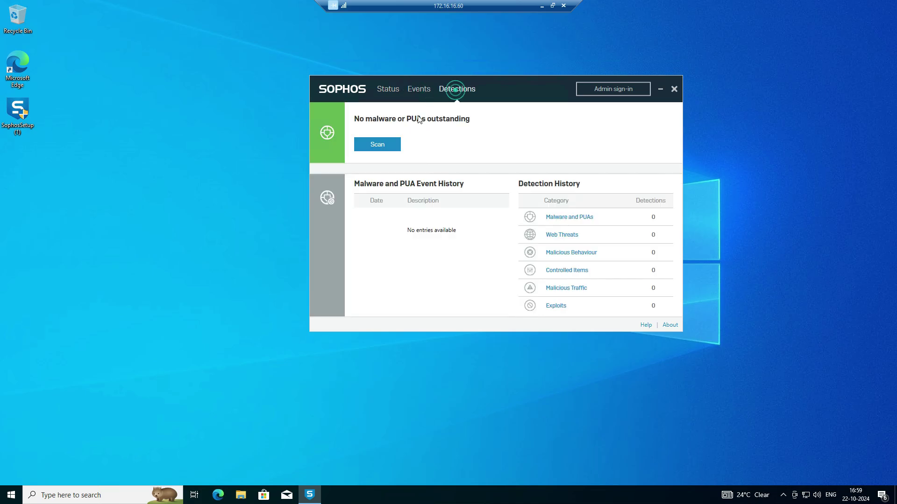
{"action": "left_click", "coordinate": [416, 94]}
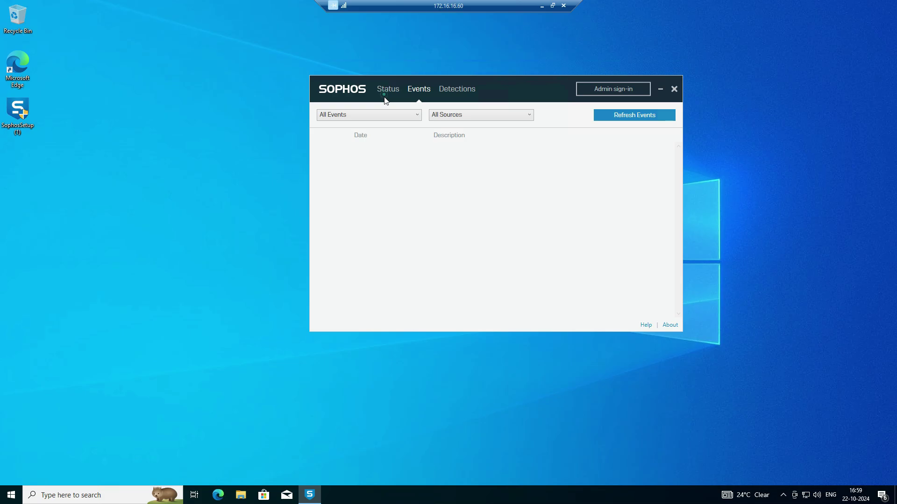
{"action": "left_click", "coordinate": [389, 90]}
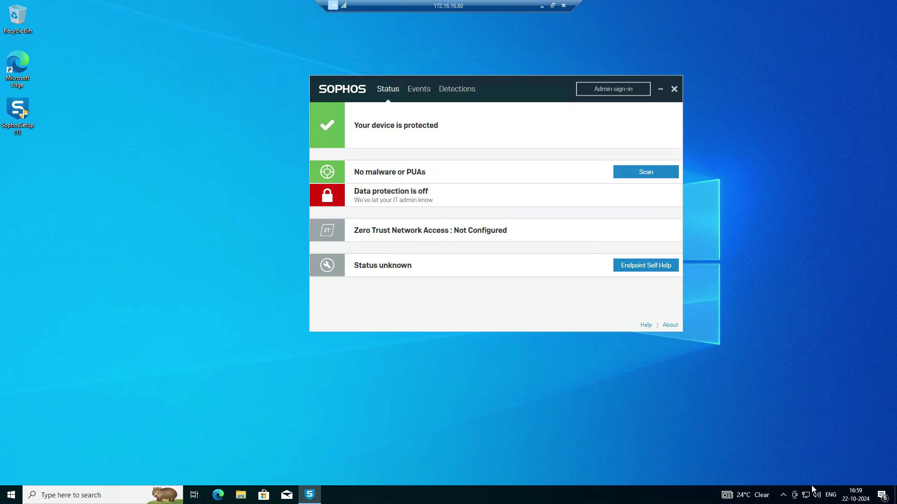
- Open the Sophos Endpoint Agent's About information and start another update
{"action": "left_click", "coordinate": [783, 495]}
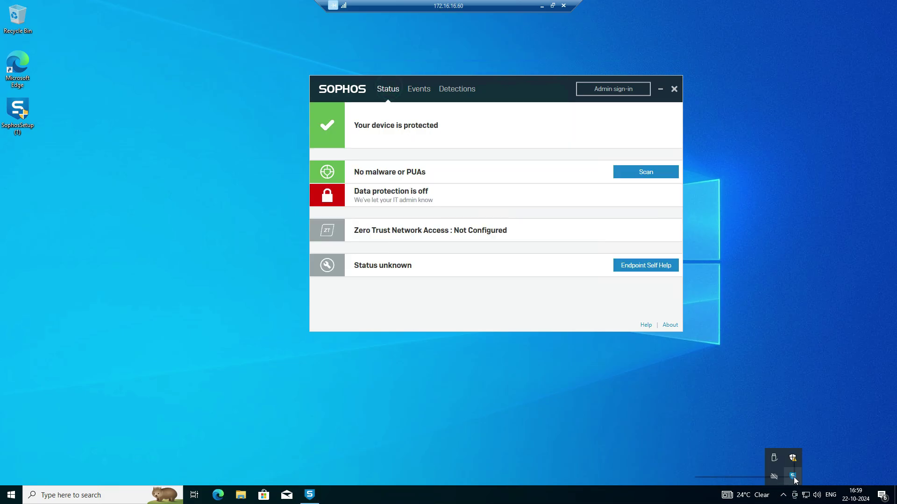
{"action": "right_click", "coordinate": [793, 476]}
{"action": "left_click", "coordinate": [717, 469]}
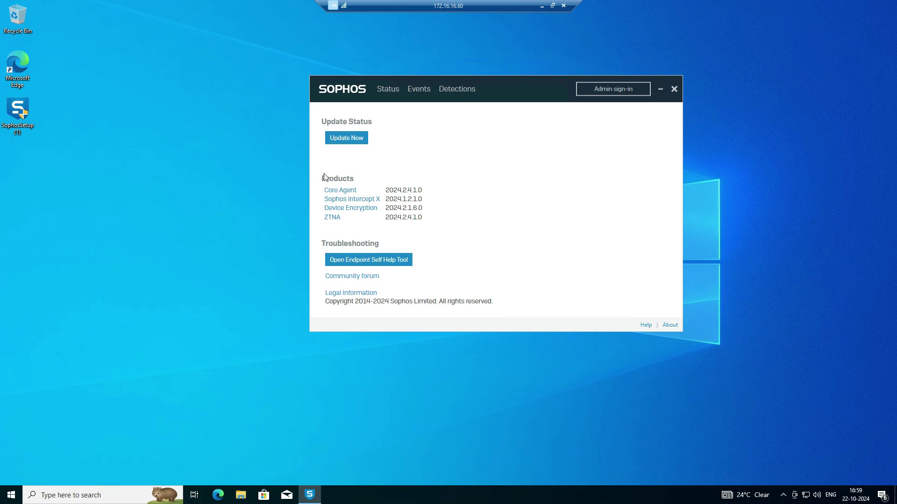
{"action": "left_click", "coordinate": [339, 139]}
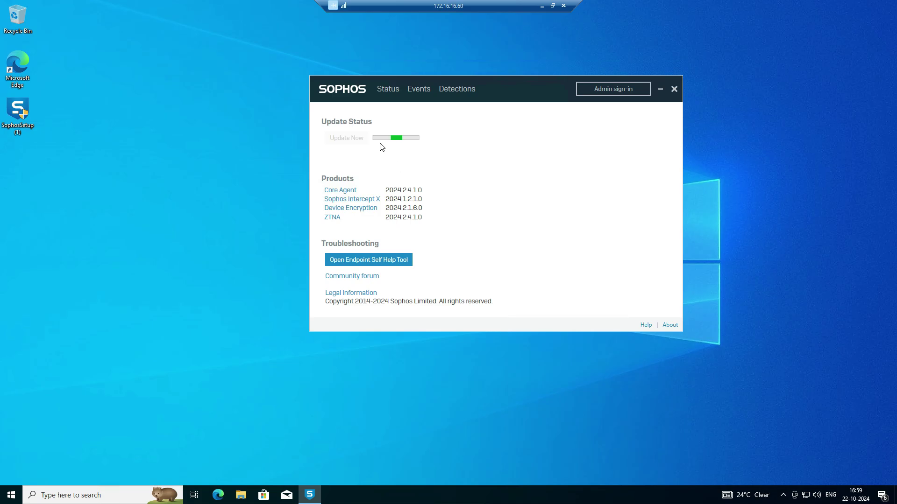
- Switch to Sophos Central and examine computer and user activity on the Endpoint Protection dashboard
{"action": "left_click", "coordinate": [542, 6]}
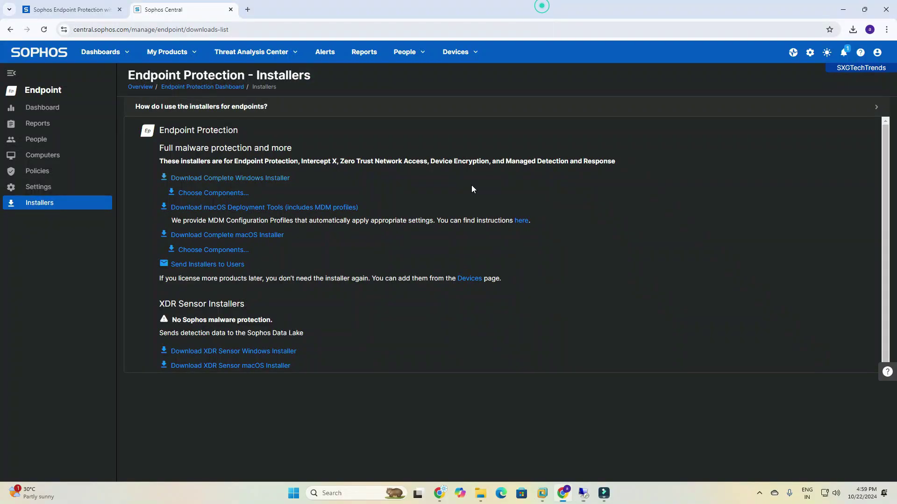
{"action": "left_click", "coordinate": [35, 111]}
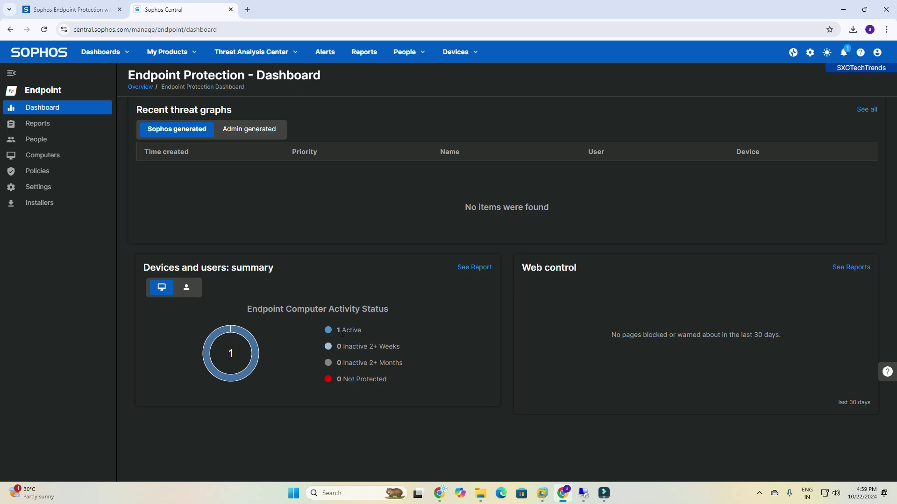
{"action": "left_click_drag", "start_coordinate": [338, 332], "coordinate": [384, 332]}
{"action": "mouse_move", "coordinate": [250, 360]}
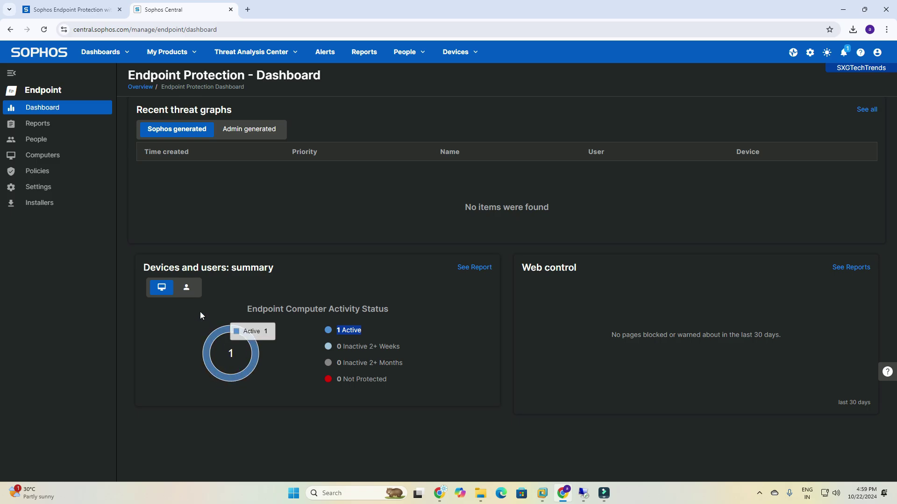
{"action": "left_click", "coordinate": [184, 288]}
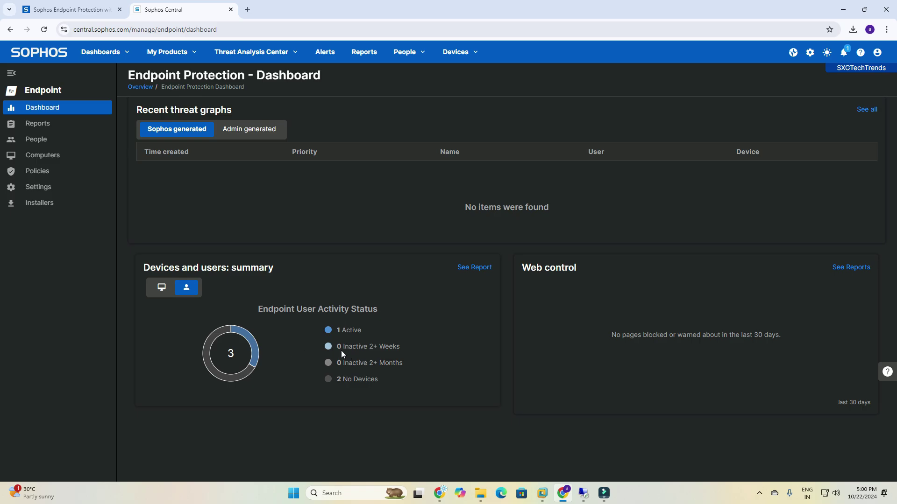
{"action": "left_click", "coordinate": [161, 287]}
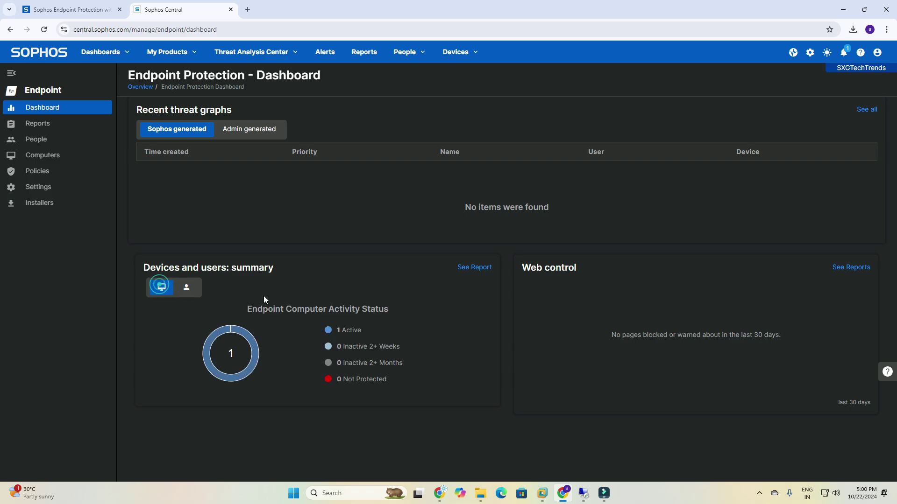
- Open the report for the devices and users summary and look through the Sophos Central Dashboard
{"action": "left_click", "coordinate": [474, 267]}
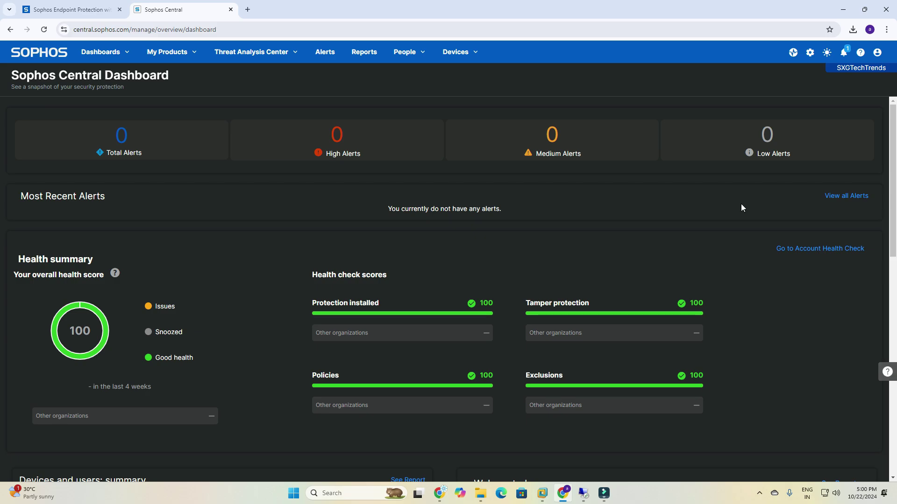
{"action": "scroll", "coordinate": [200, 371], "scroll_direction": "down", "scroll_amount": 5}
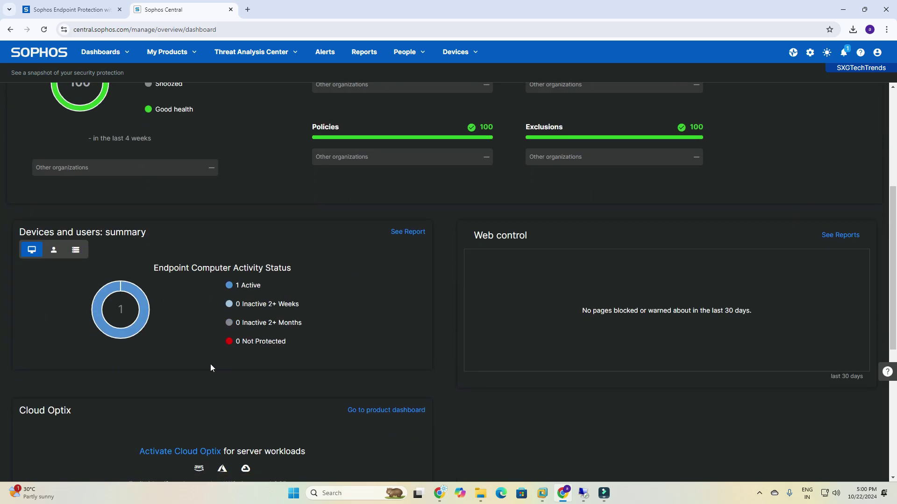
{"action": "scroll", "coordinate": [211, 367], "scroll_direction": "down", "scroll_amount": 4}
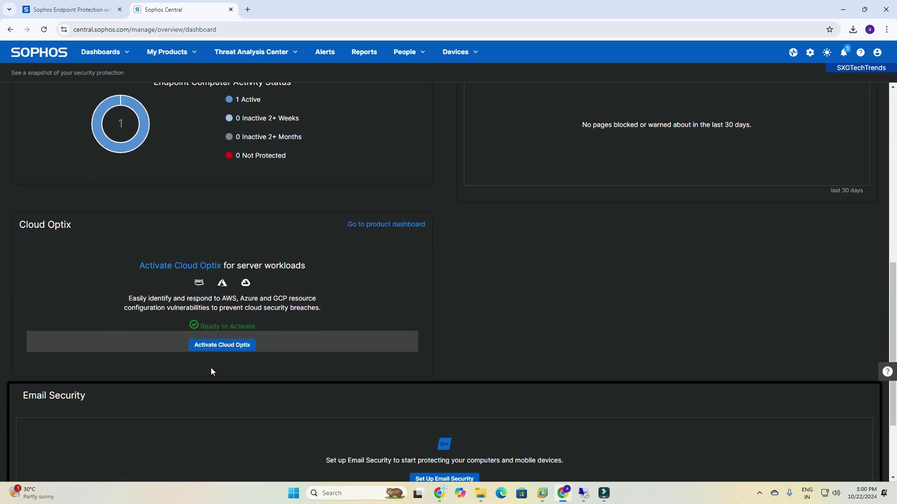
{"action": "scroll", "coordinate": [211, 367], "scroll_direction": "up", "scroll_amount": 9}
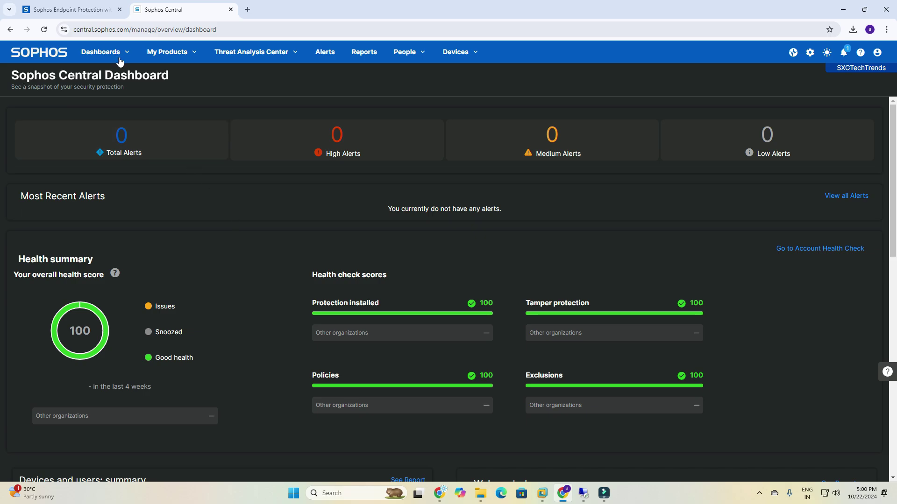
- View the High Alerts list and return to the Sophos Central Dashboard
{"action": "left_click", "coordinate": [99, 51]}
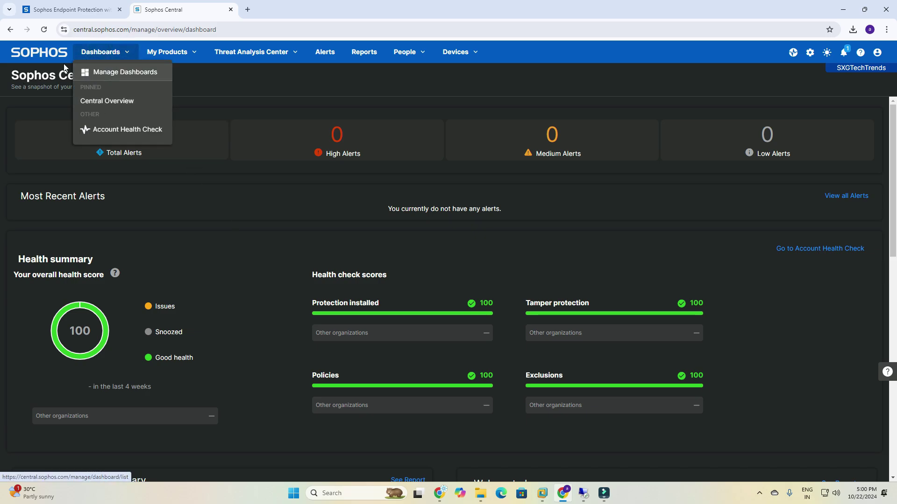
{"action": "left_click", "coordinate": [52, 52]}
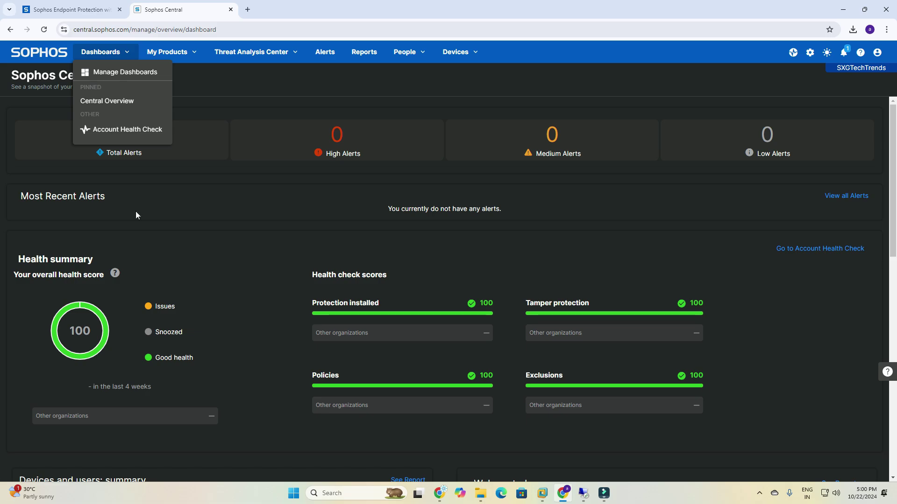
{"action": "left_click", "coordinate": [295, 156]}
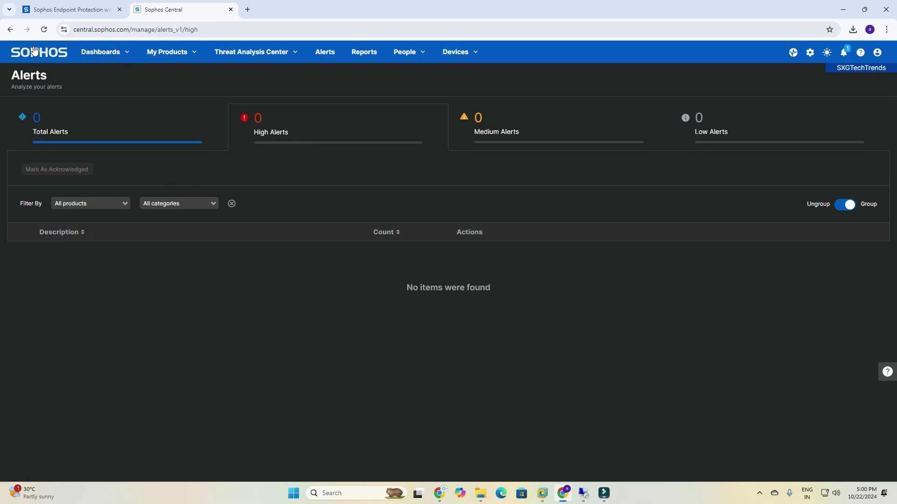
{"action": "left_click", "coordinate": [49, 57]}
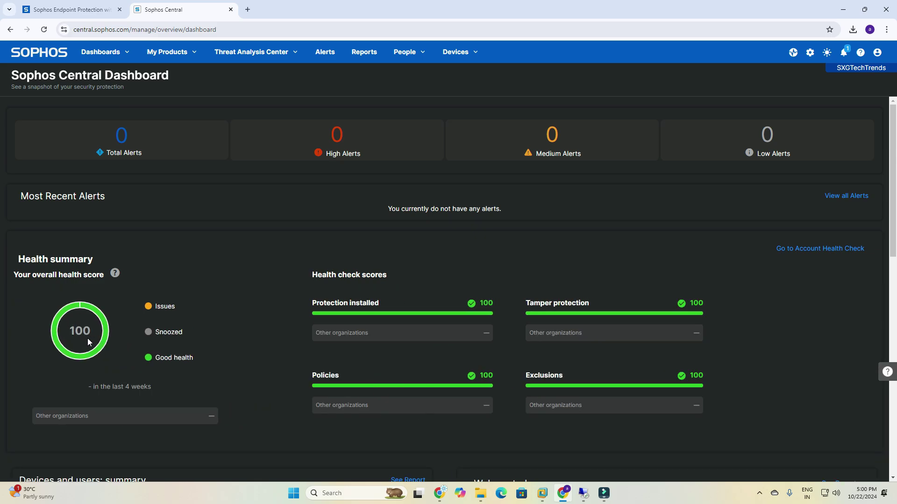
- Check the user, server and computer views in the Devices and users summary and open the Computer Report
{"action": "scroll", "coordinate": [671, 329], "scroll_direction": "down", "scroll_amount": 6}
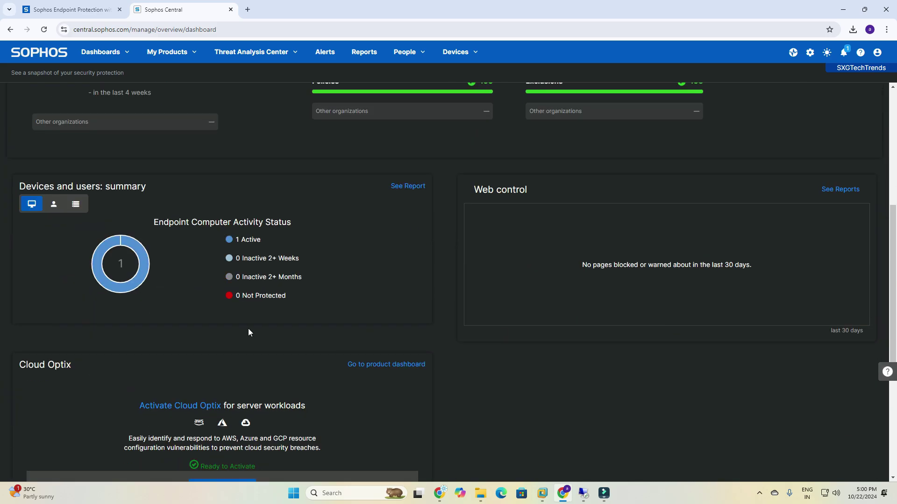
{"action": "left_click", "coordinate": [54, 205]}
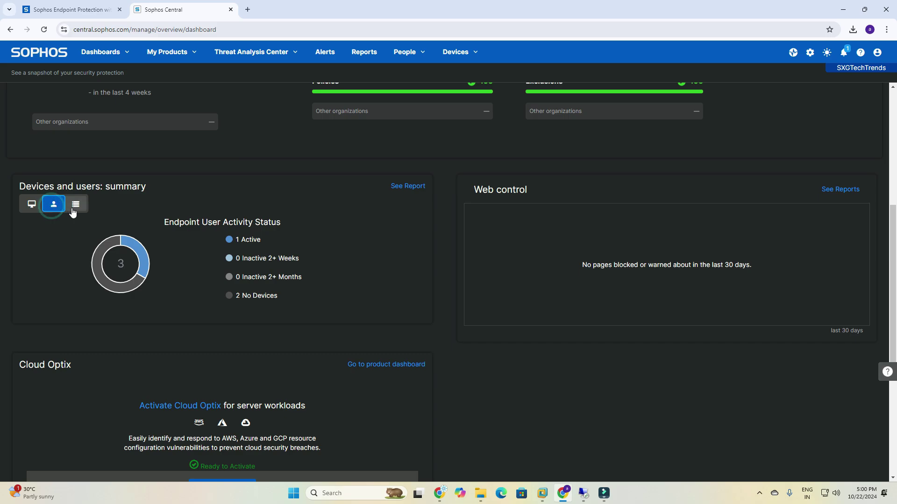
{"action": "left_click", "coordinate": [74, 206]}
{"action": "left_click", "coordinate": [51, 208]}
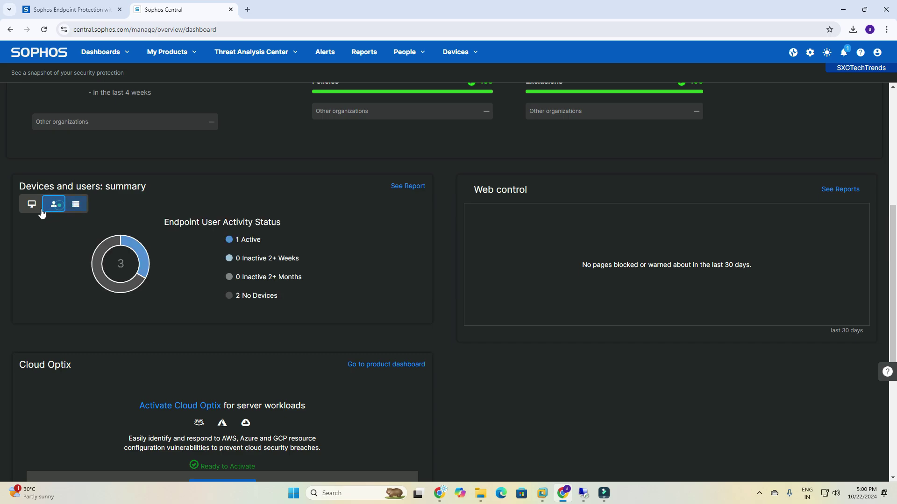
{"action": "left_click", "coordinate": [30, 209]}
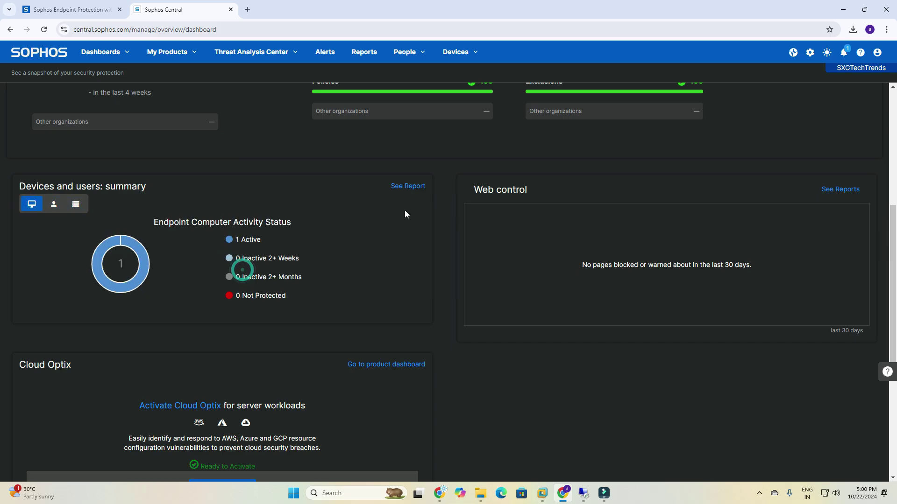
{"action": "scroll", "coordinate": [400, 348], "scroll_direction": "down", "scroll_amount": 5}
{"action": "scroll", "coordinate": [396, 342], "scroll_direction": "up", "scroll_amount": 6}
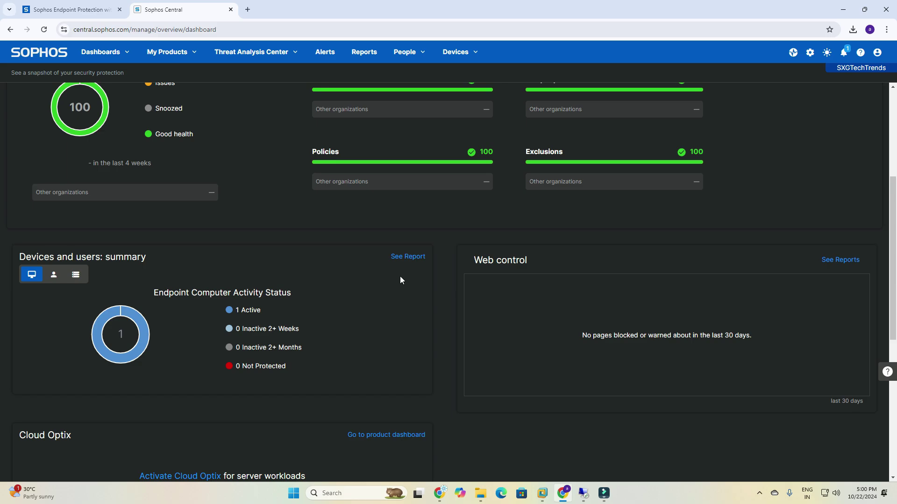
{"action": "left_click", "coordinate": [407, 258]}
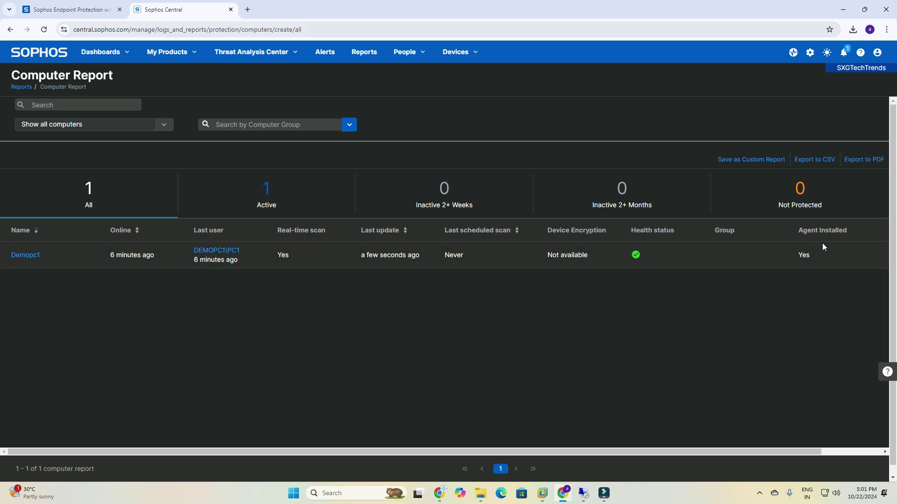
- Switch to the remote computer and open the properties of This PC from File Explorer
{"action": "left_click", "coordinate": [585, 498]}
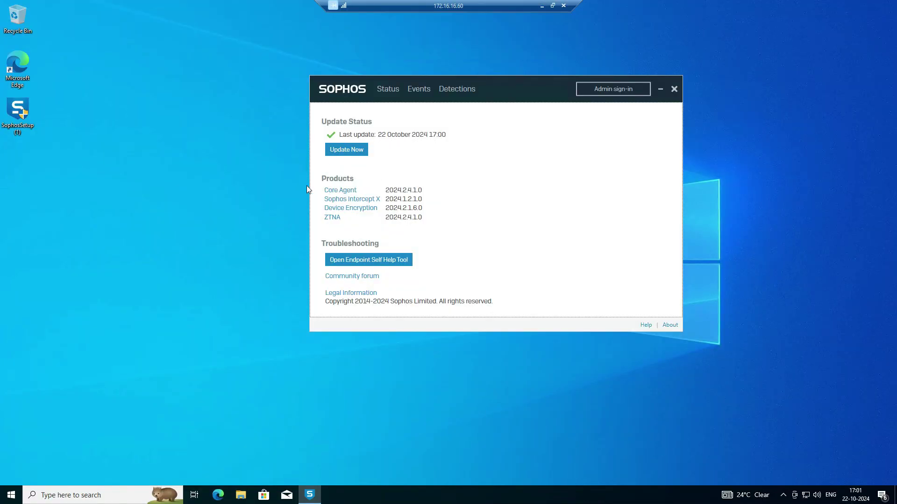
{"action": "left_click", "coordinate": [244, 498]}
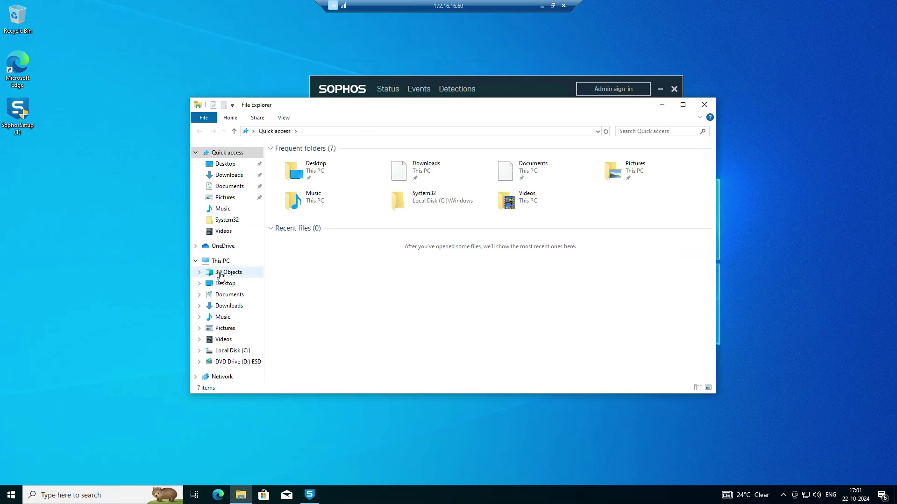
{"action": "right_click", "coordinate": [226, 263]}
{"action": "left_click", "coordinate": [269, 382]}
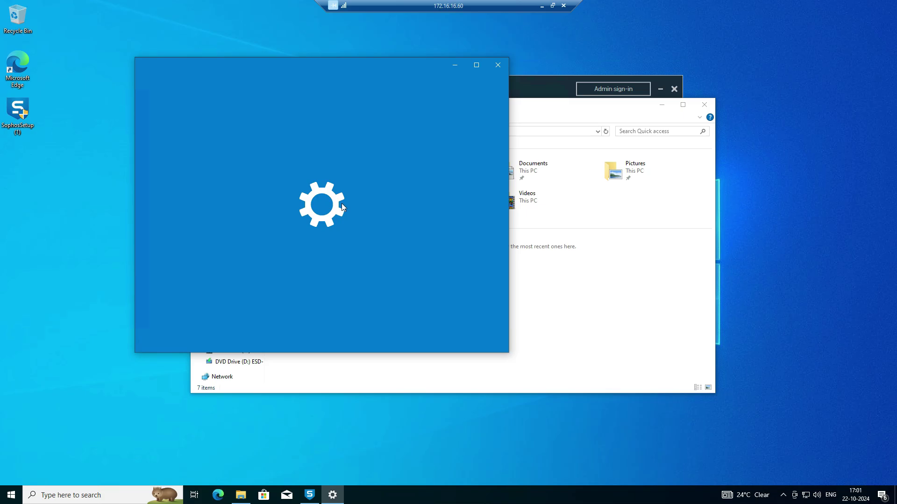
{"action": "left_click_drag", "start_coordinate": [330, 64], "coordinate": [271, 83]}
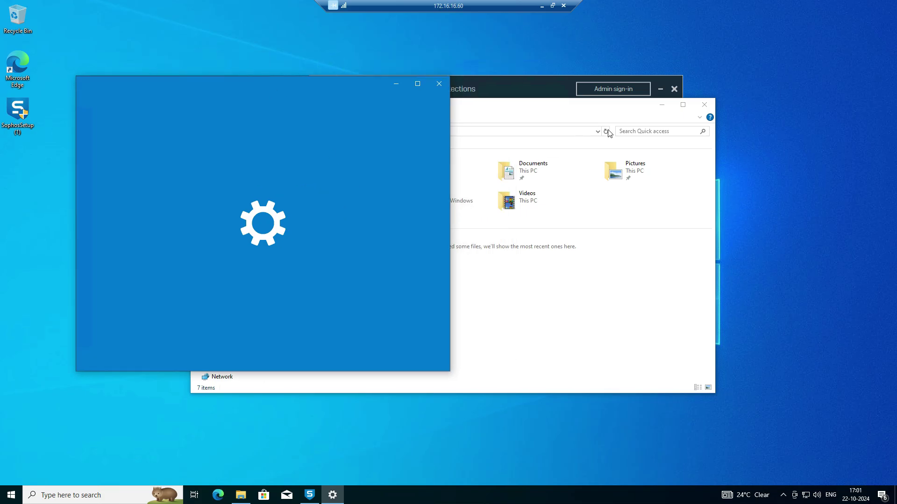
- Close File Explorer, check the device name on the remote computer's About page and compare it with the Computer Report in Sophos Central
{"action": "left_click", "coordinate": [708, 109]}
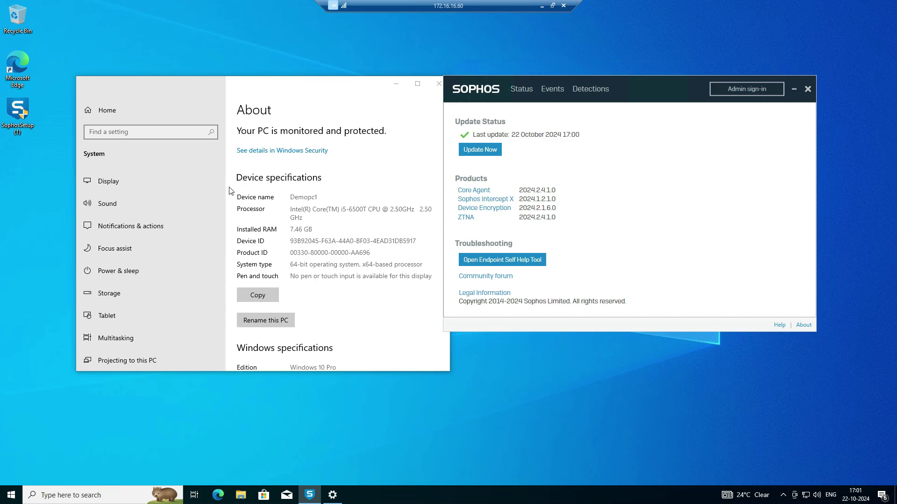
{"action": "left_click", "coordinate": [303, 197]}
{"action": "double_click", "coordinate": [303, 197]}
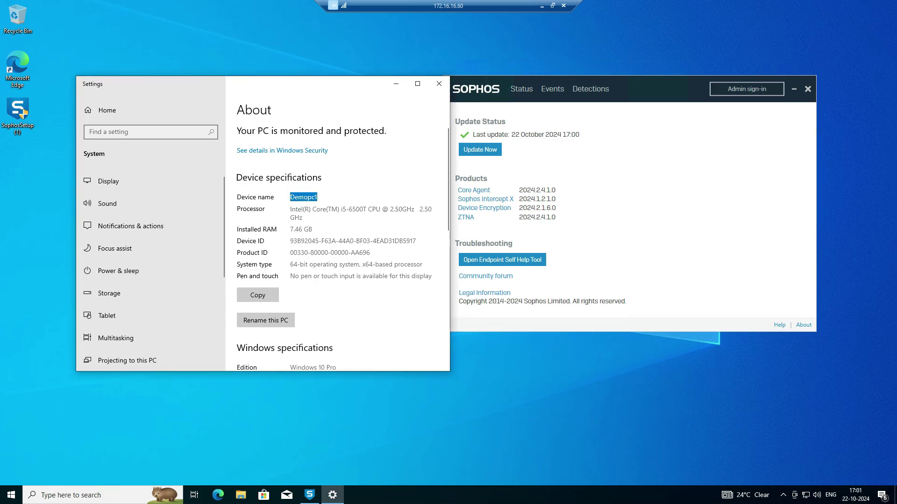
{"action": "left_click", "coordinate": [542, 6]}
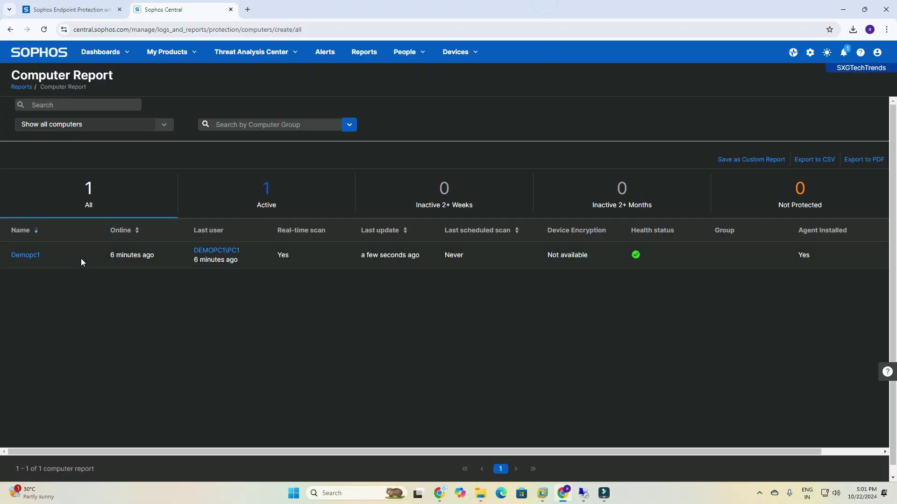
{"action": "left_click_drag", "start_coordinate": [10, 249], "coordinate": [108, 287]}
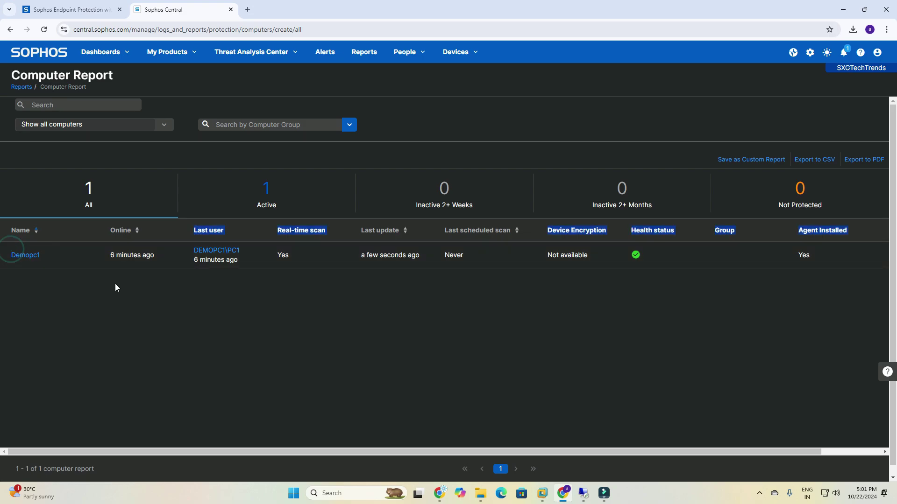
- Open the summary of Demopc1, review its agent summary, and show and hide the tamper protection password details
{"action": "left_click", "coordinate": [21, 257]}
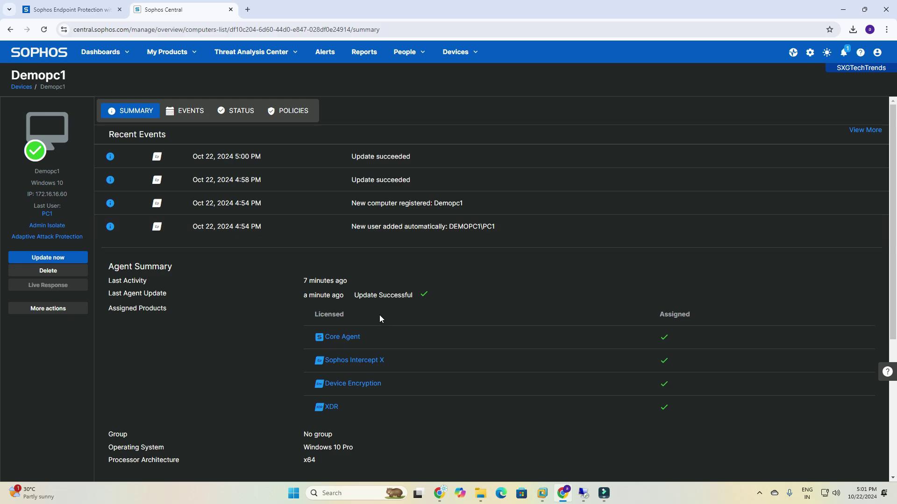
{"action": "scroll", "coordinate": [335, 302], "scroll_direction": "down", "scroll_amount": 2}
{"action": "scroll", "coordinate": [289, 337], "scroll_direction": "down", "scroll_amount": 2}
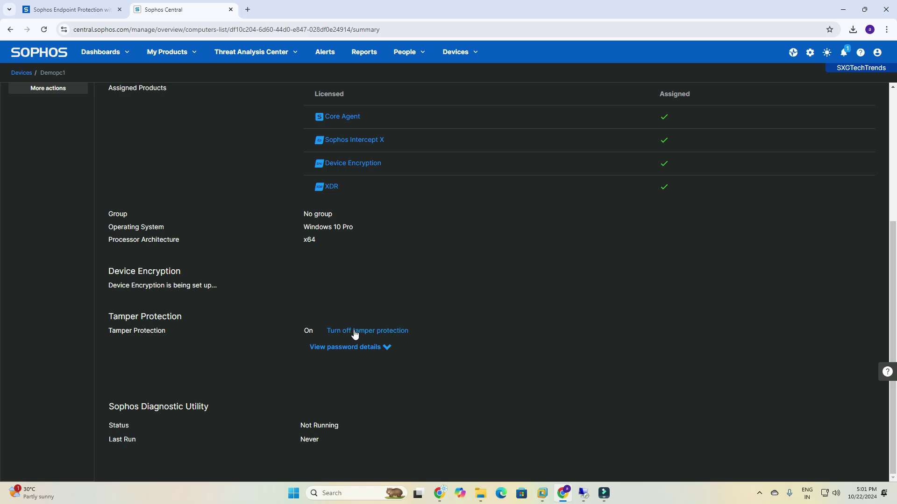
{"action": "left_click", "coordinate": [387, 348]}
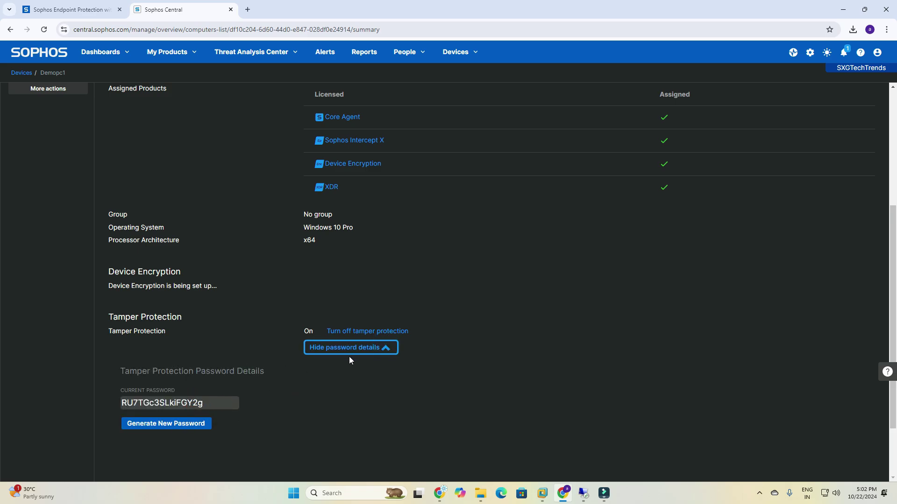
{"action": "scroll", "coordinate": [263, 320], "scroll_direction": "down", "scroll_amount": 2}
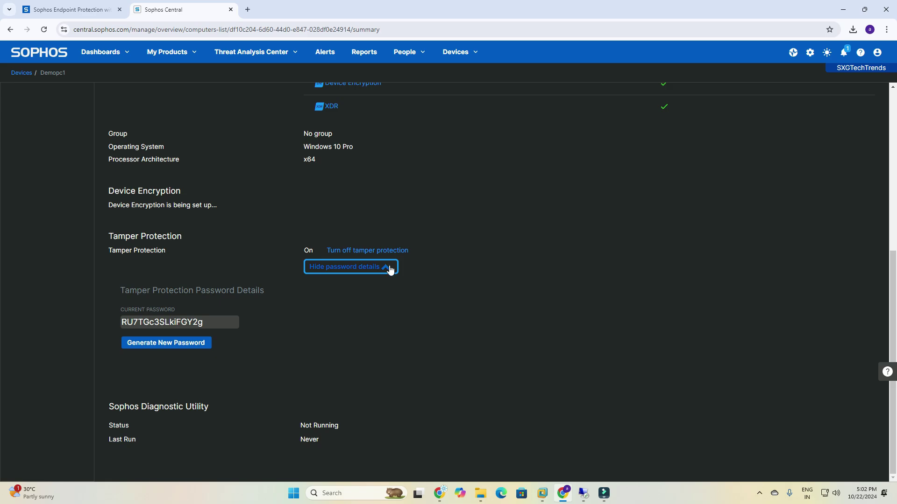
{"action": "left_click", "coordinate": [388, 268]}
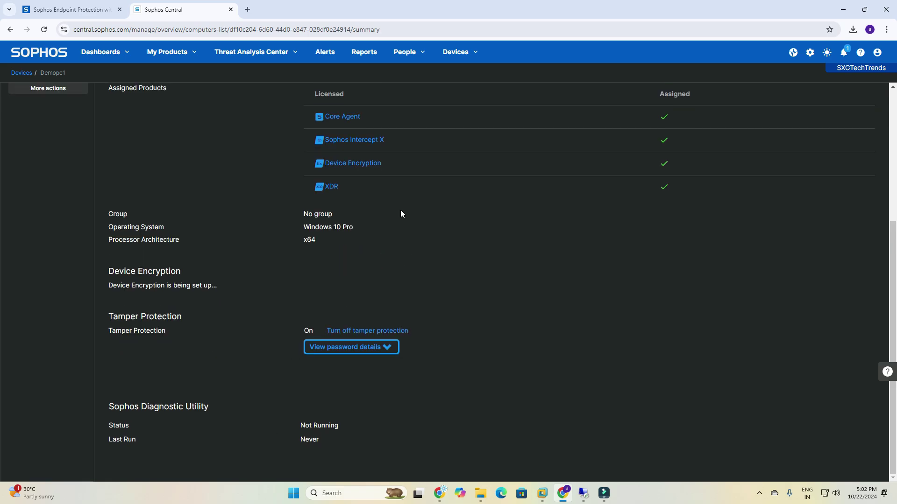
- Review the recent events and agent summary of Demopc1, followed by its events, security health status and applied policies
{"action": "scroll", "coordinate": [407, 218], "scroll_direction": "up", "scroll_amount": 4}
{"action": "scroll", "coordinate": [430, 306], "scroll_direction": "down", "scroll_amount": 2}
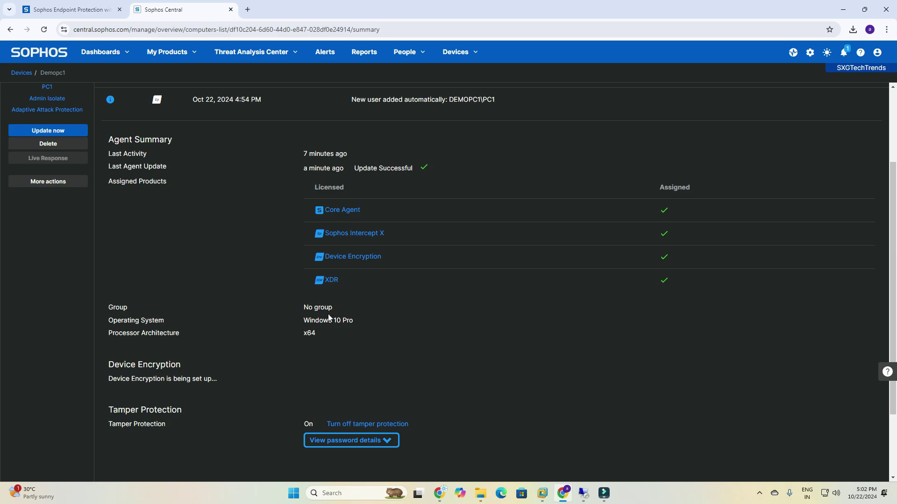
{"action": "scroll", "coordinate": [342, 198], "scroll_direction": "up", "scroll_amount": 3}
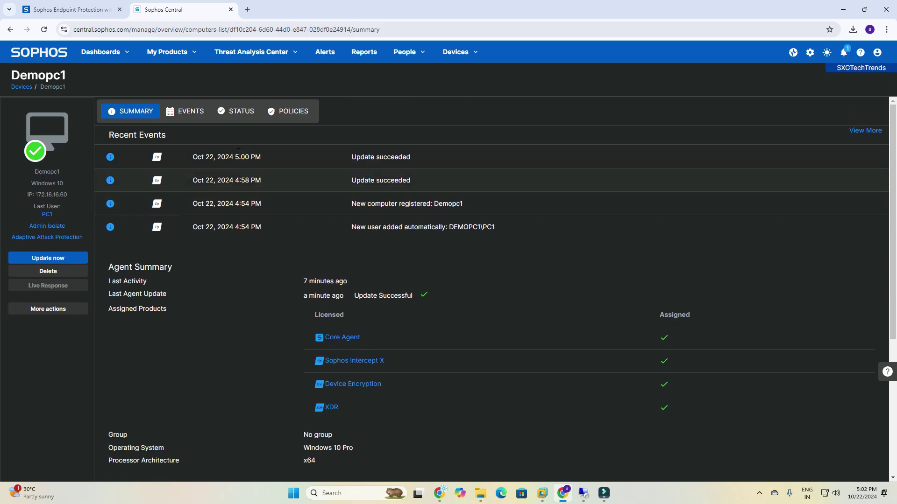
{"action": "left_click", "coordinate": [189, 113]}
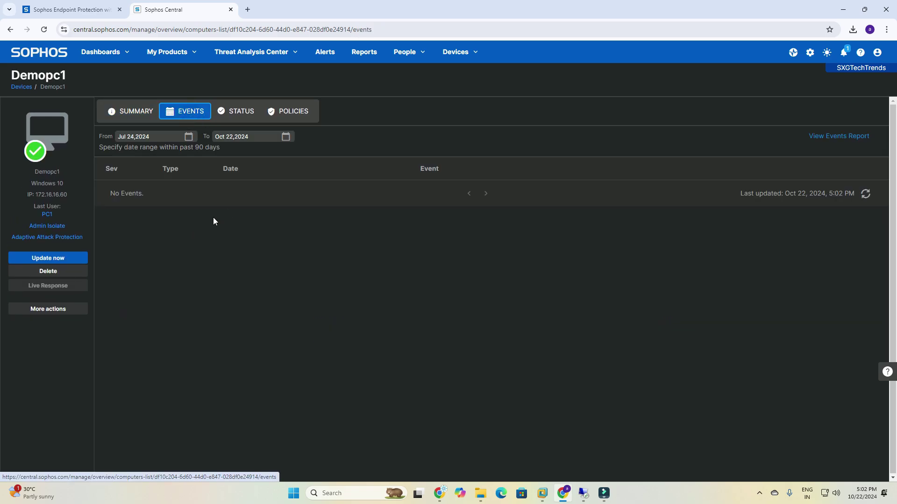
{"action": "left_click", "coordinate": [232, 113]}
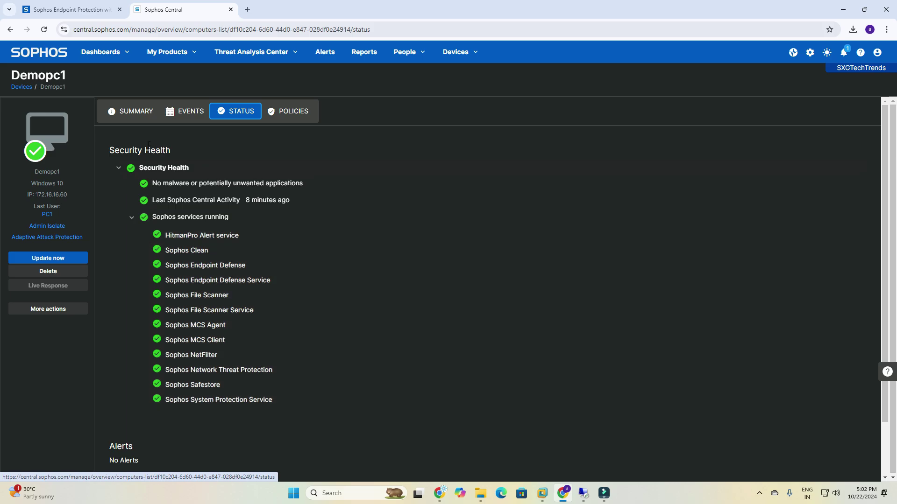
{"action": "scroll", "coordinate": [234, 280], "scroll_direction": "down", "scroll_amount": 2}
{"action": "scroll", "coordinate": [229, 238], "scroll_direction": "up", "scroll_amount": 2}
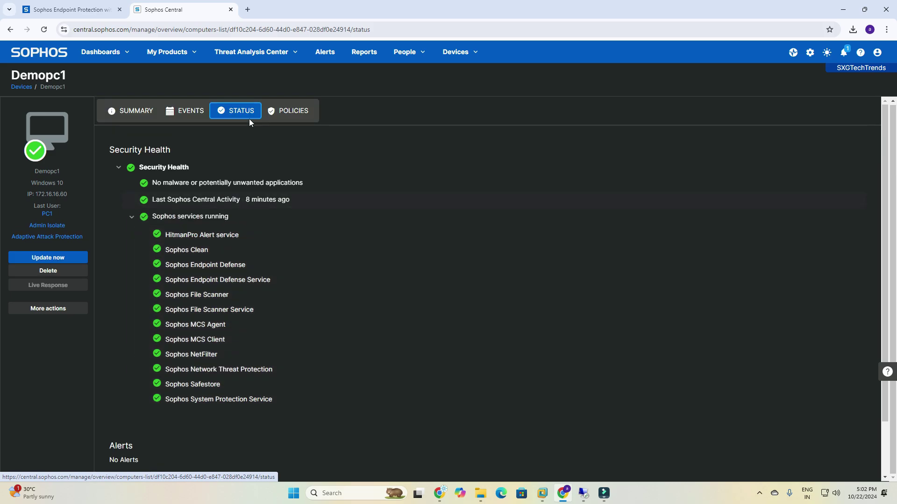
{"action": "left_click", "coordinate": [293, 111]}
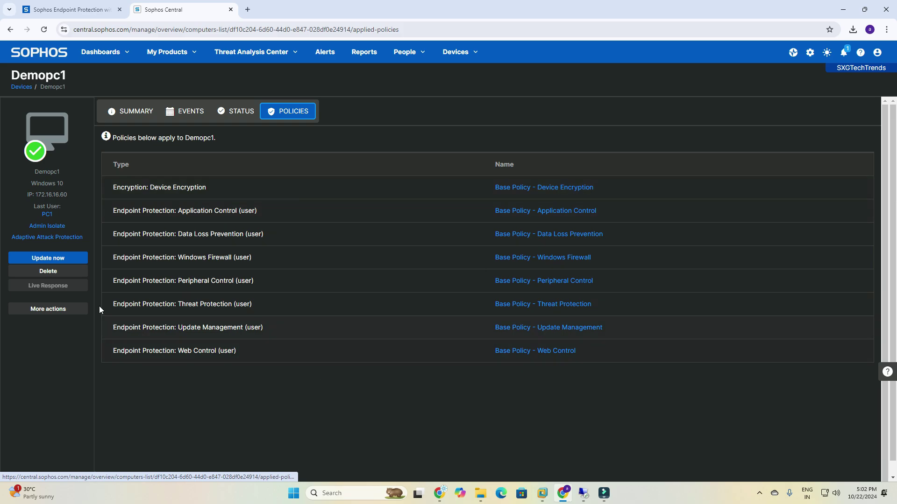
- Check the computer's name, operating system, IP address and last user, and view the additional actions available for it
{"action": "double_click", "coordinate": [35, 171]}
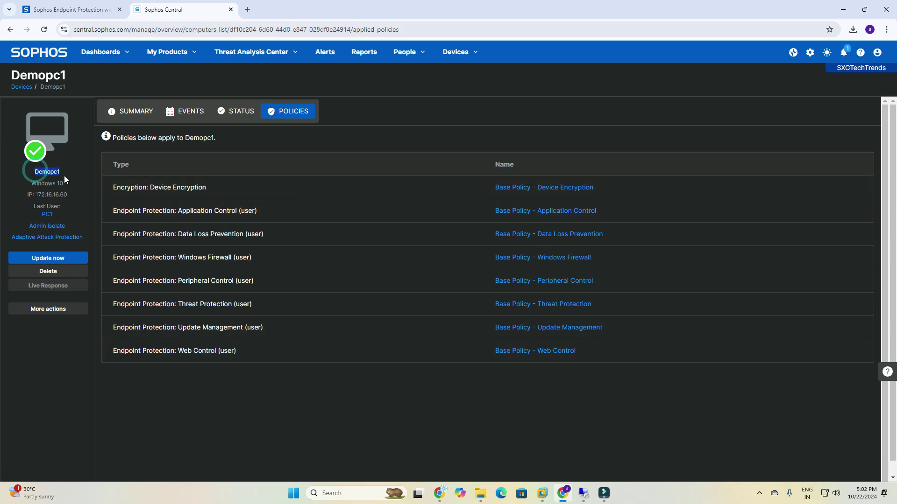
{"action": "triple_click", "coordinate": [31, 184]}
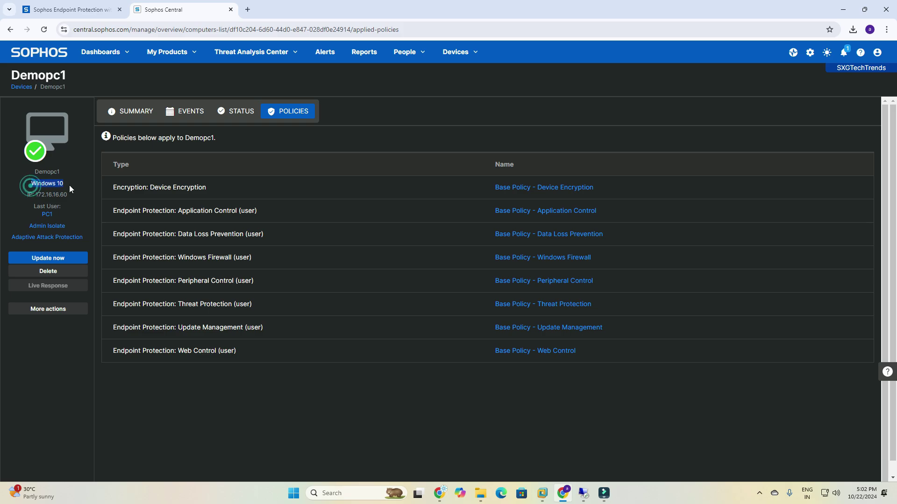
{"action": "triple_click", "coordinate": [21, 196]}
{"action": "triple_click", "coordinate": [24, 204]}
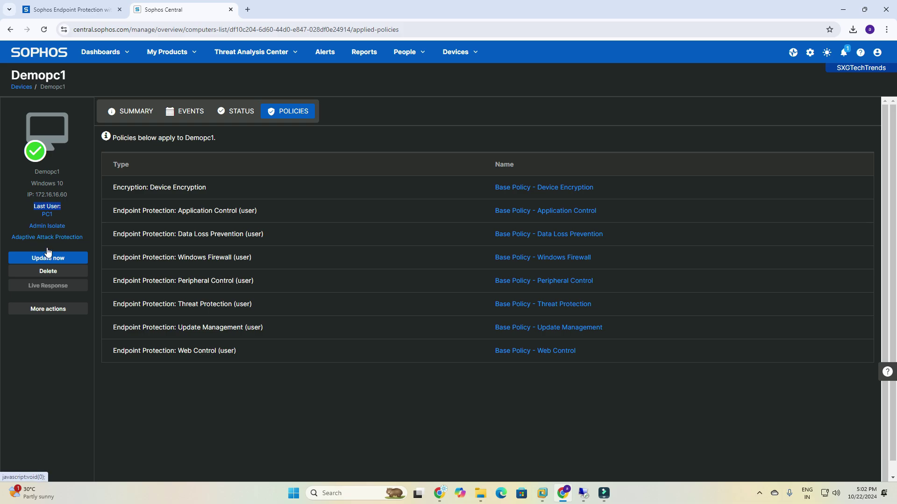
{"action": "left_click", "coordinate": [48, 309]}
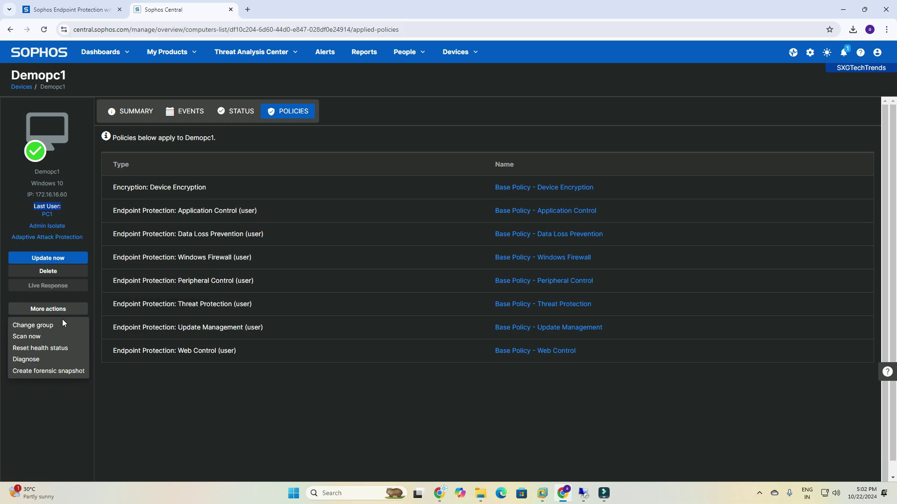
{"action": "left_click", "coordinate": [50, 404]}
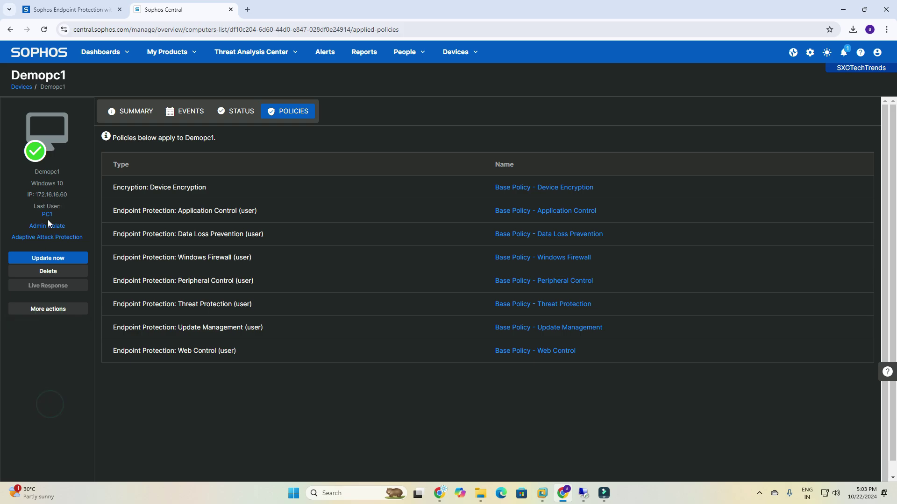